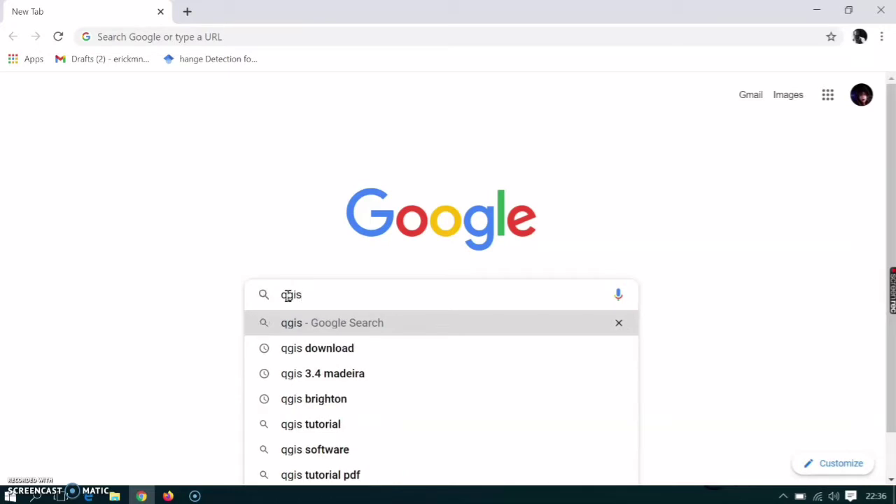
Run the qgis search, open 'Welcome to the QGIS project!' and scroll to Download Now.
{"action": "key", "text": "Return"}
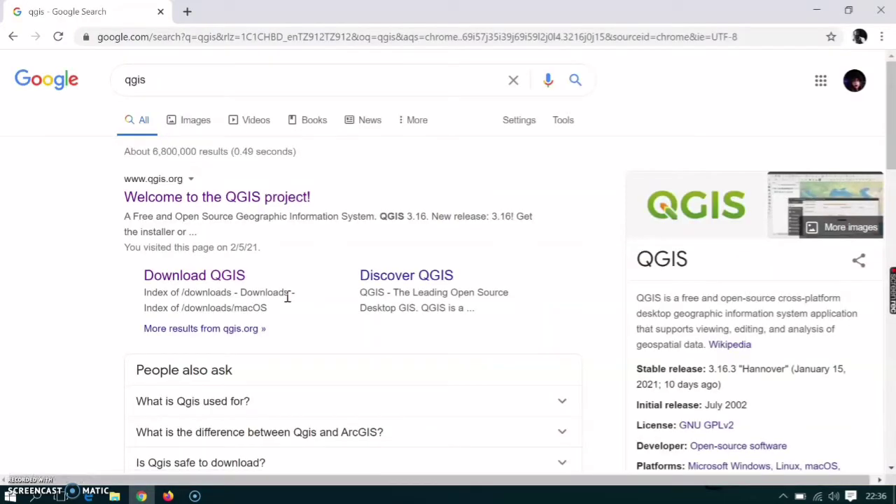
{"action": "left_click", "coordinate": [248, 203]}
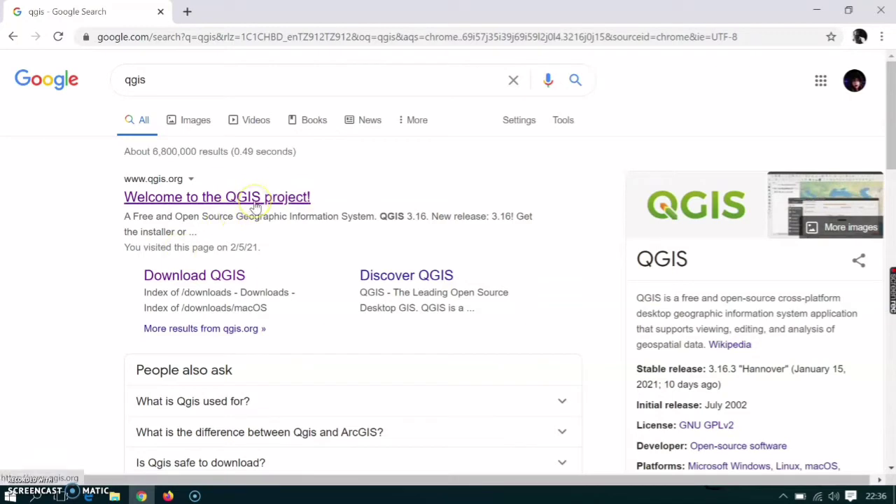
{"action": "left_click", "coordinate": [255, 203]}
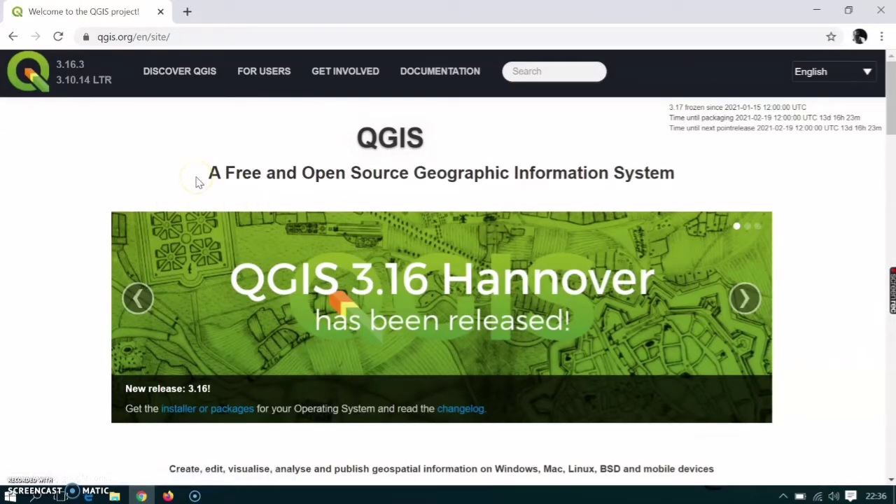
{"action": "left_click", "coordinate": [155, 145]}
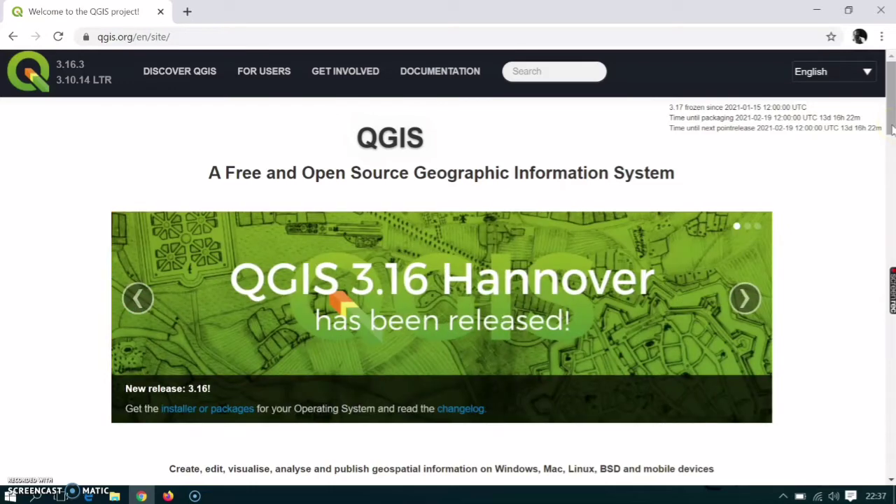
{"action": "left_click", "coordinate": [892, 126]}
{"action": "left_click_drag", "start_coordinate": [892, 126], "coordinate": [892, 171]}
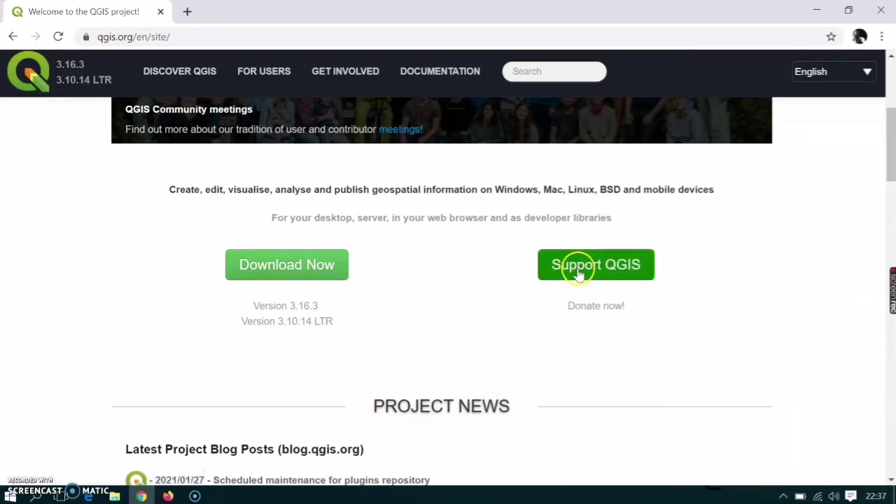
Go to the QGIS download page via Download Now and scroll through it.
{"action": "left_click", "coordinate": [301, 272]}
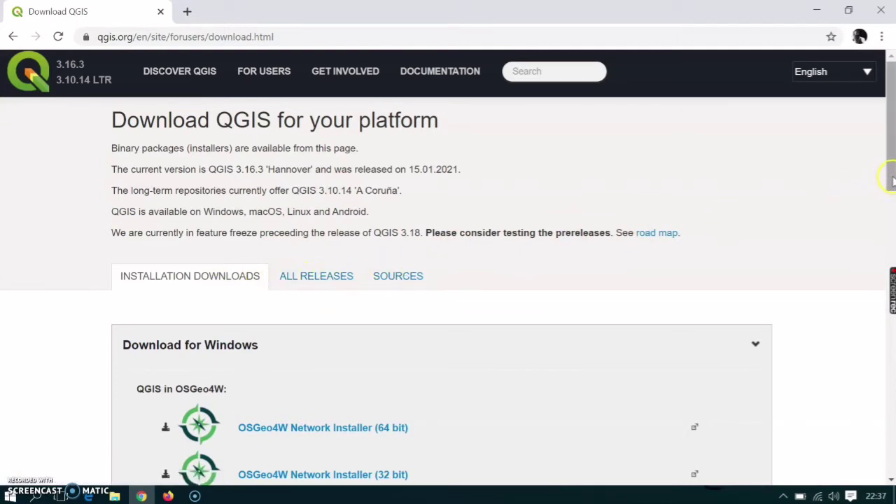
{"action": "left_click_drag", "start_coordinate": [890, 178], "coordinate": [890, 291]}
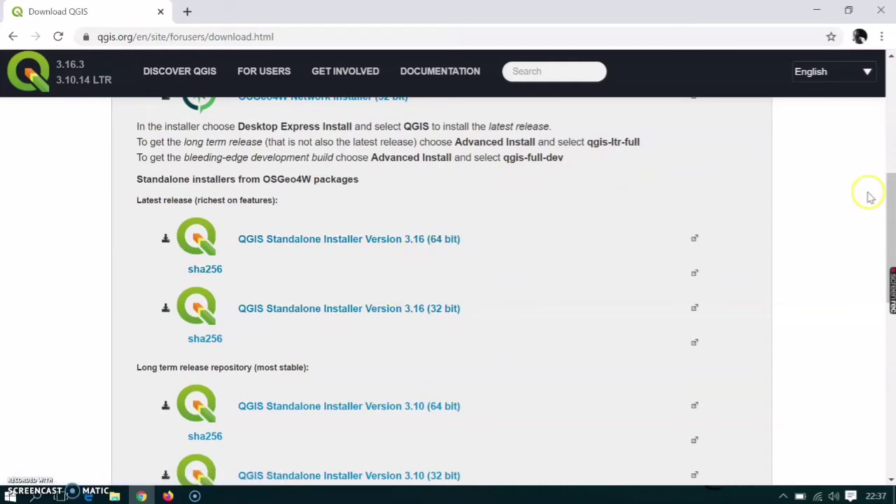
{"action": "scroll", "coordinate": [884, 208], "scroll_direction": "up", "scroll_amount": 4}
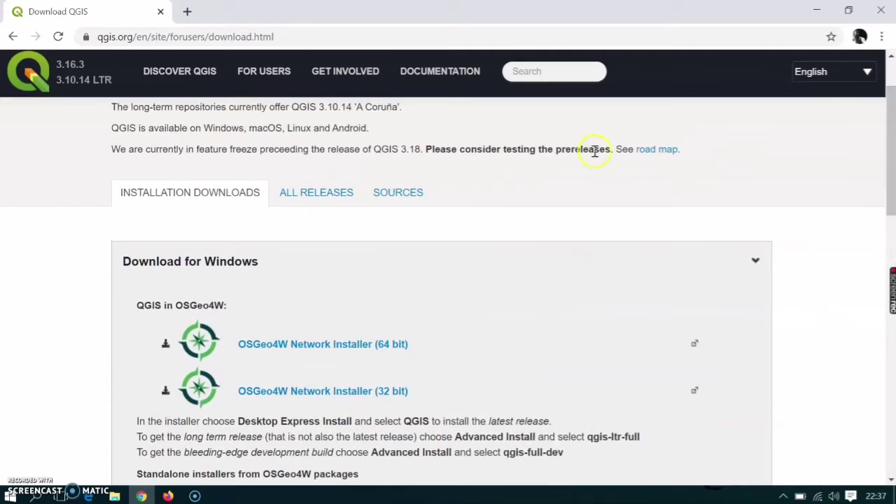
Check All Releases, return to Installation Downloads, and scroll to the Windows standalone installers.
{"action": "left_click", "coordinate": [330, 199]}
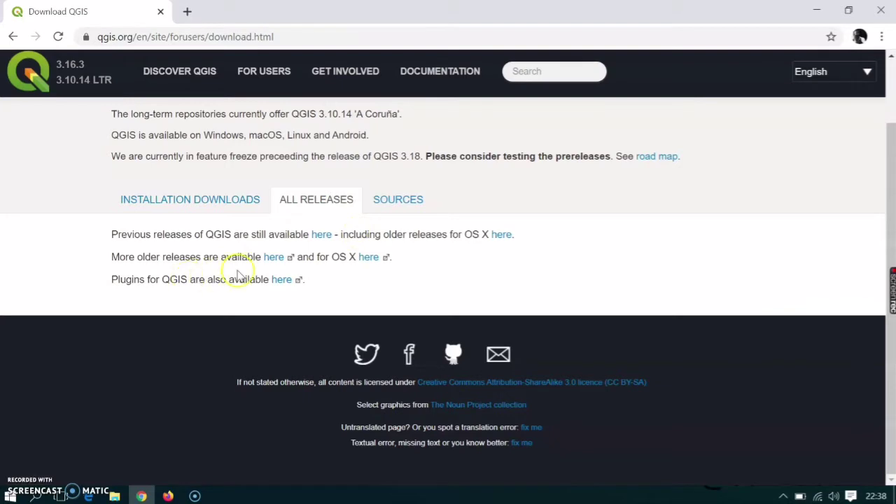
{"action": "left_click", "coordinate": [233, 202]}
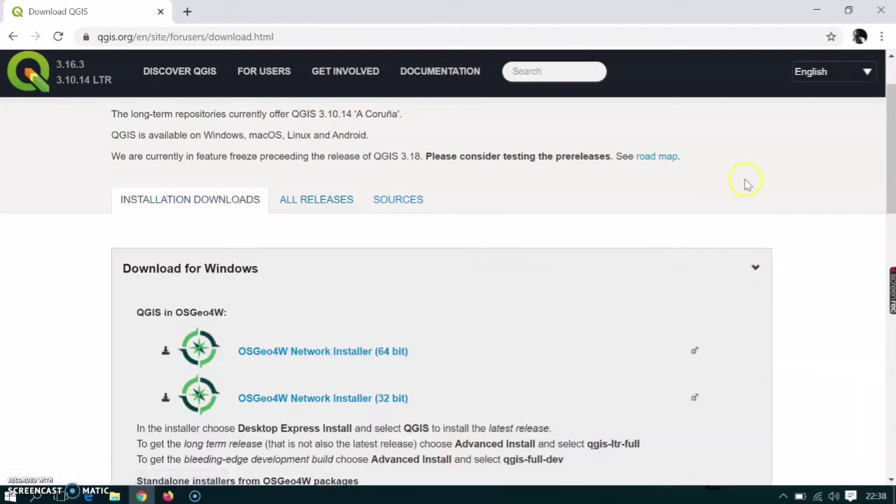
{"action": "left_click_drag", "start_coordinate": [892, 195], "coordinate": [891, 315]}
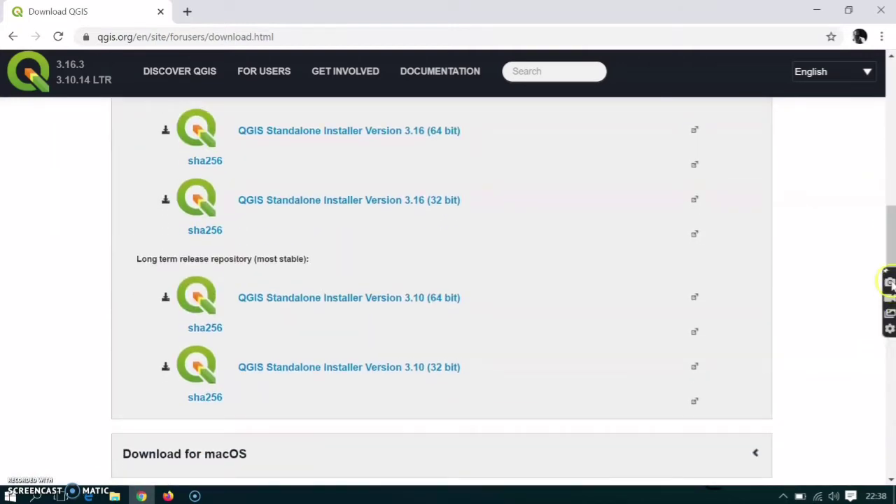
{"action": "left_click_drag", "start_coordinate": [883, 232], "coordinate": [891, 330]}
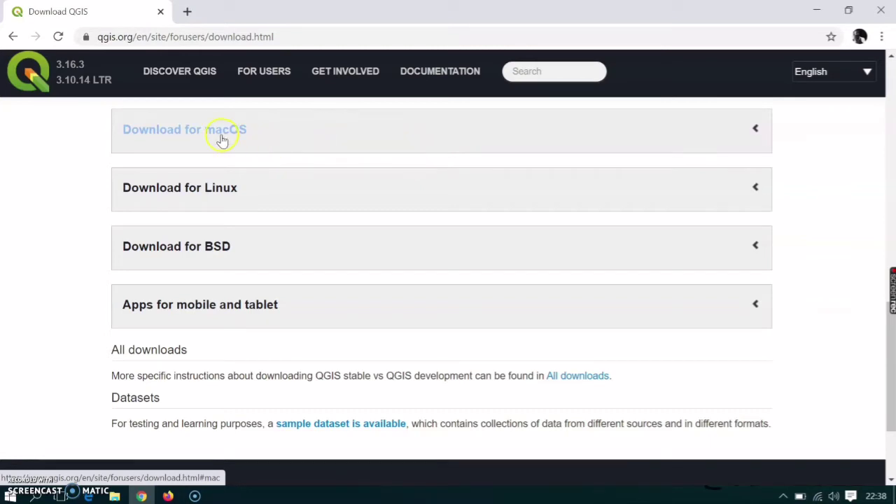
{"action": "scroll", "coordinate": [221, 140], "scroll_direction": "down", "scroll_amount": 2}
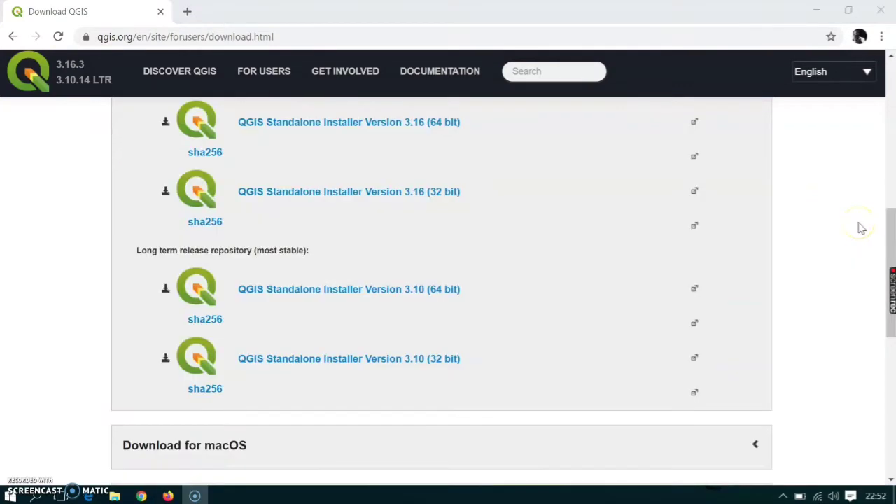
{"action": "left_click_drag", "start_coordinate": [890, 230], "coordinate": [891, 189]}
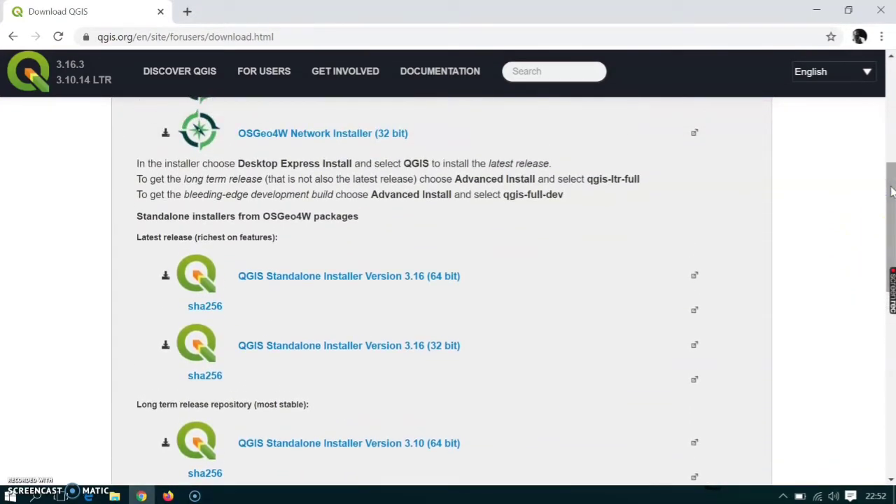
Start downloading the QGIS Standalone Installer 3.16 (64 bit), then bring up its download menu to cancel.
{"action": "left_click", "coordinate": [428, 284]}
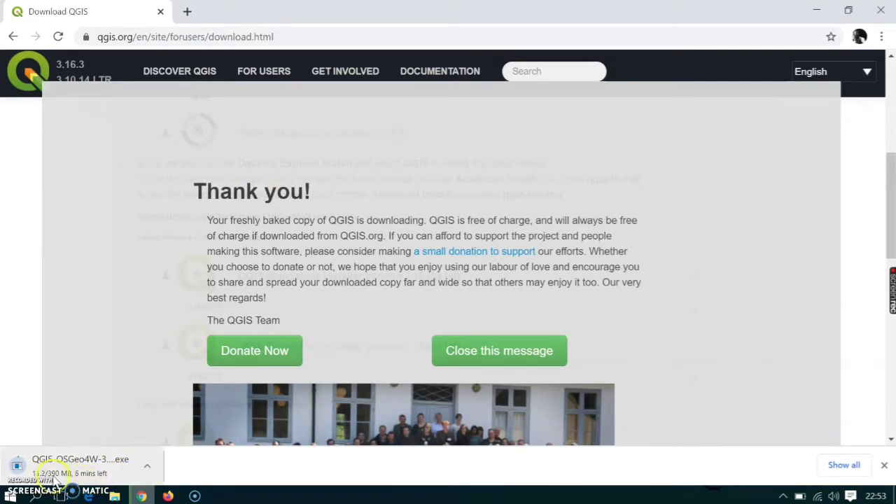
{"action": "left_click", "coordinate": [149, 465]}
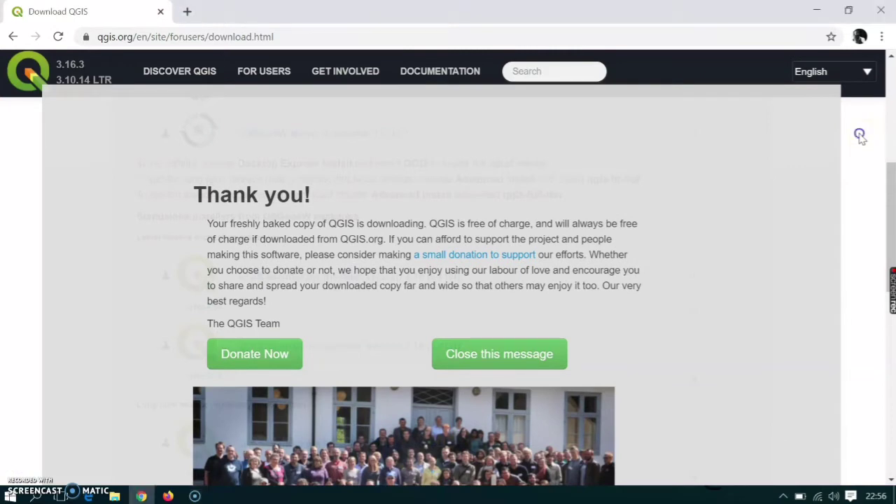
From Chrome's downloads list, open the Downloads folder and run QGIS-OSGeo4W-3.4.3-1-Setup-x86_64.
{"action": "left_click", "coordinate": [882, 39]}
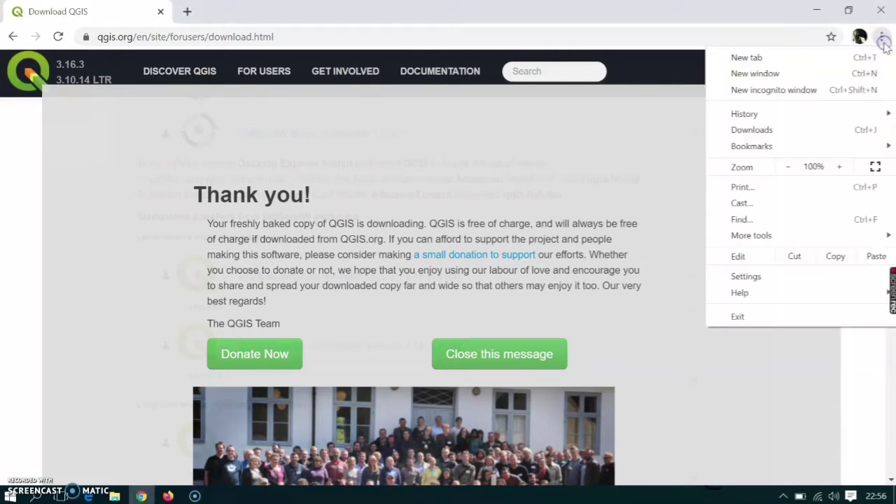
{"action": "left_click", "coordinate": [790, 129]}
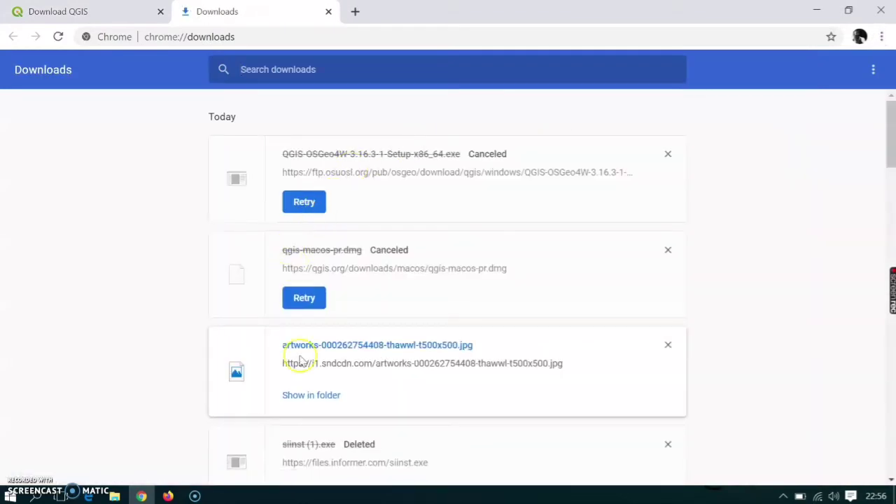
{"action": "left_click", "coordinate": [302, 395]}
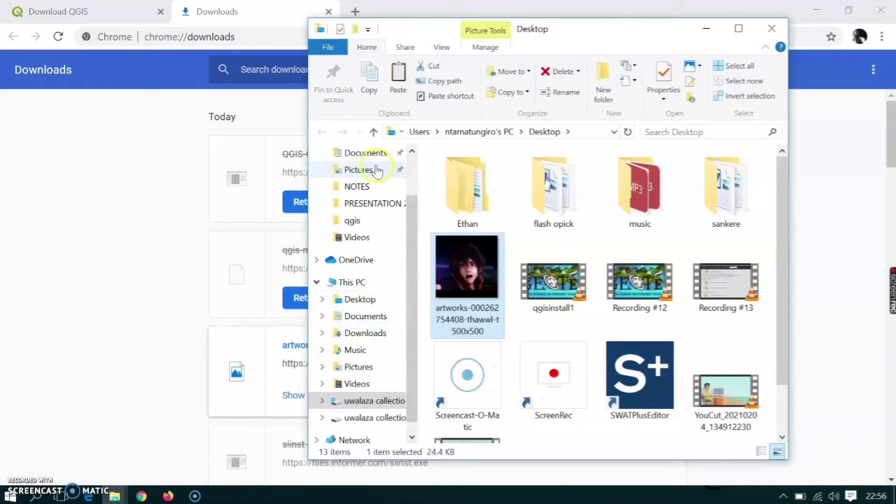
{"action": "left_click", "coordinate": [365, 333]}
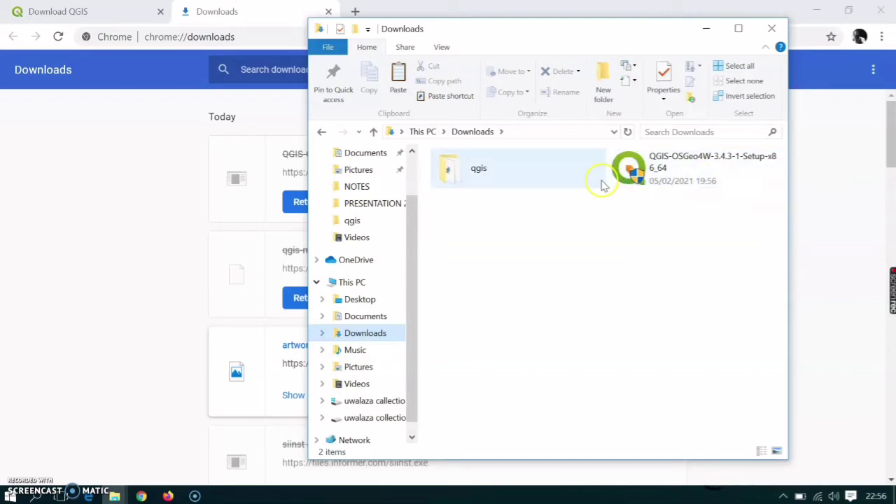
{"action": "double_click", "coordinate": [658, 180]}
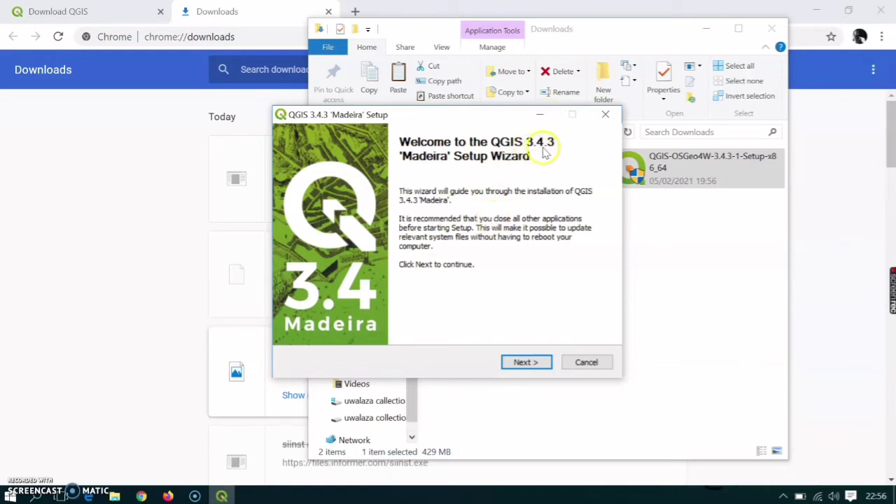
Accept the licence and install QGIS 3.4.3 into C:\Program Files\QGIS 3.4 without sample data.
{"action": "left_click", "coordinate": [523, 362]}
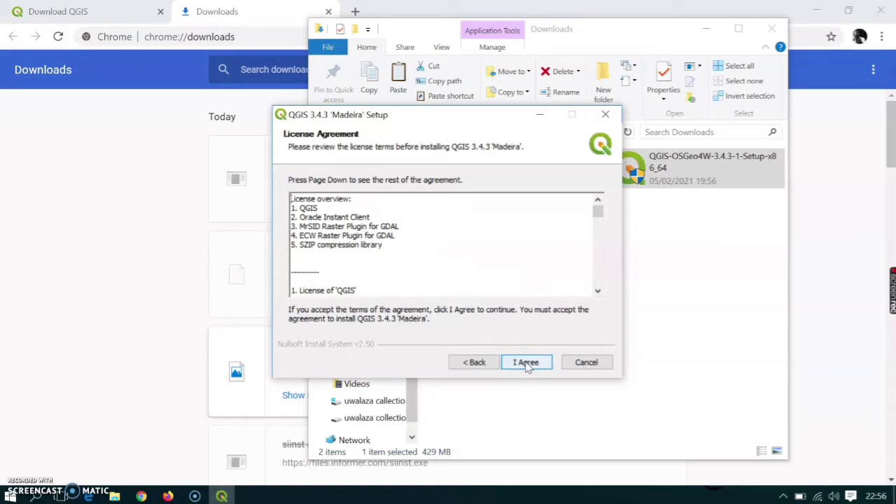
{"action": "left_click", "coordinate": [526, 362]}
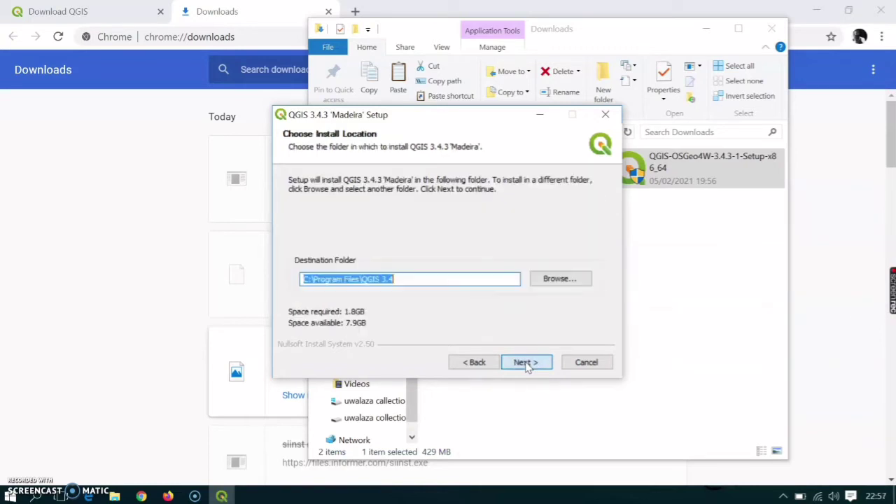
{"action": "left_click", "coordinate": [414, 288]}
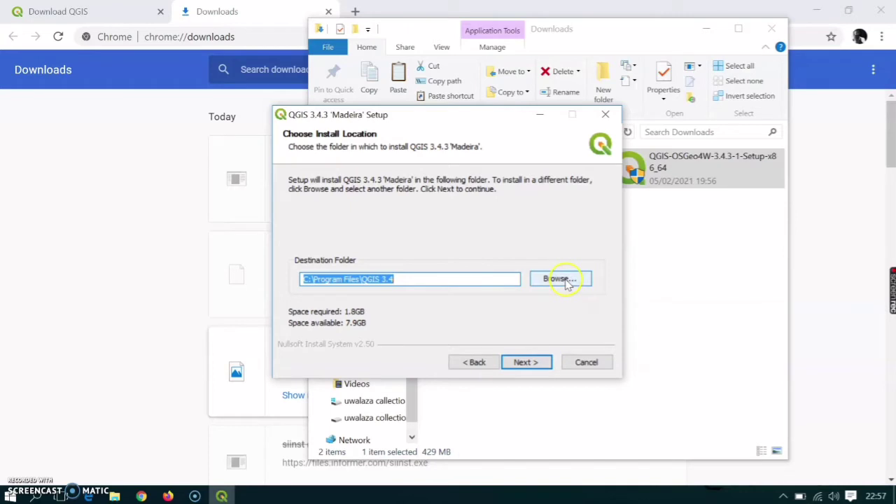
{"action": "left_click", "coordinate": [531, 364]}
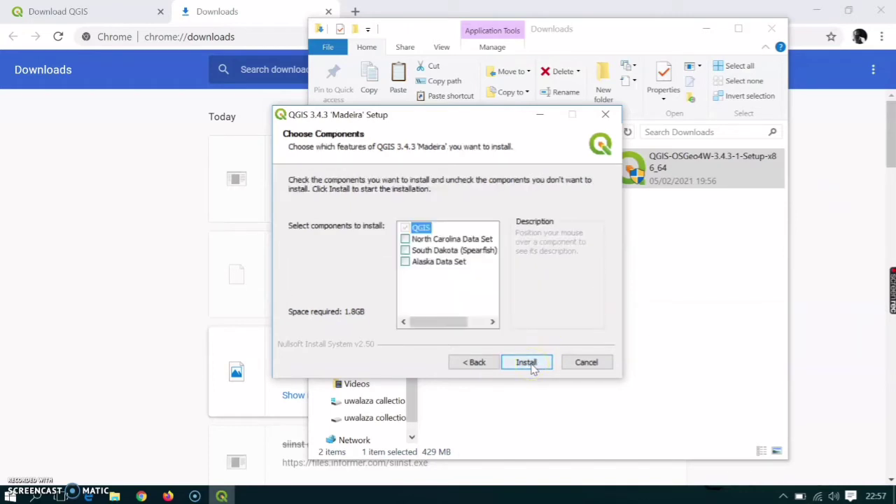
{"action": "left_click", "coordinate": [526, 363]}
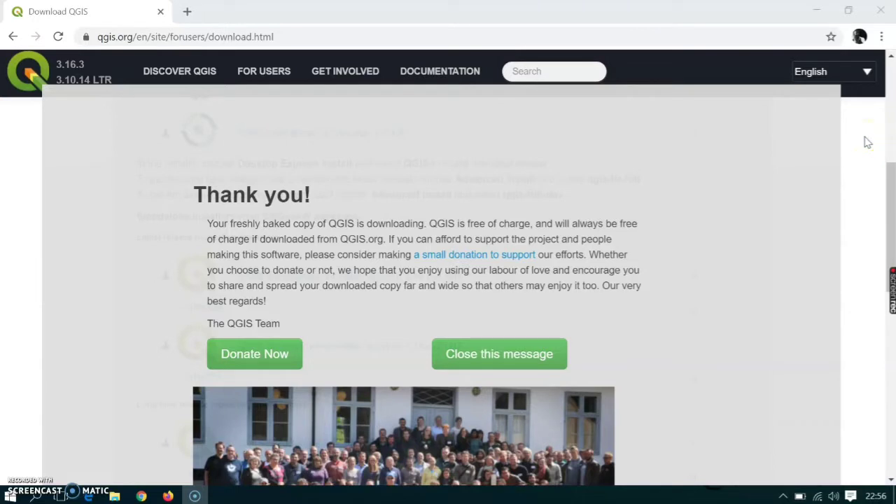
Relaunch QGIS-OSGeo4W-3.4.3-1-Setup-x86_64 from the Downloads folder via Chrome's downloads list.
{"action": "left_click", "coordinate": [882, 40]}
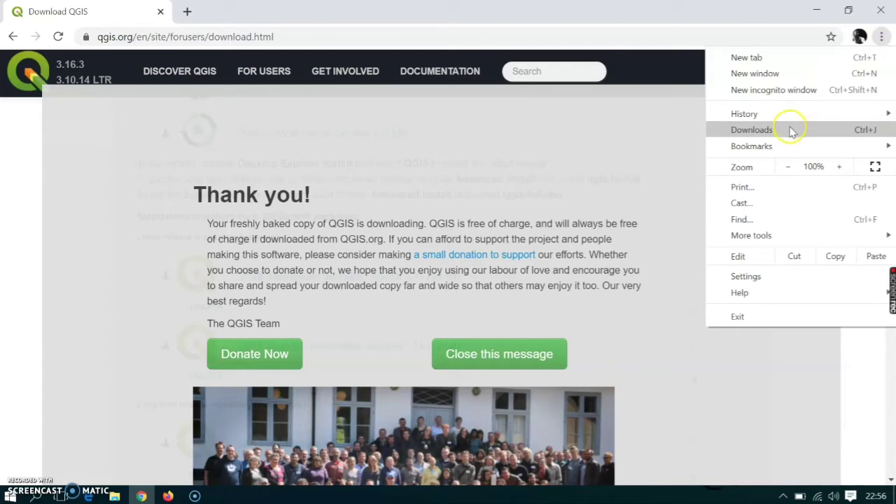
{"action": "left_click", "coordinate": [791, 128]}
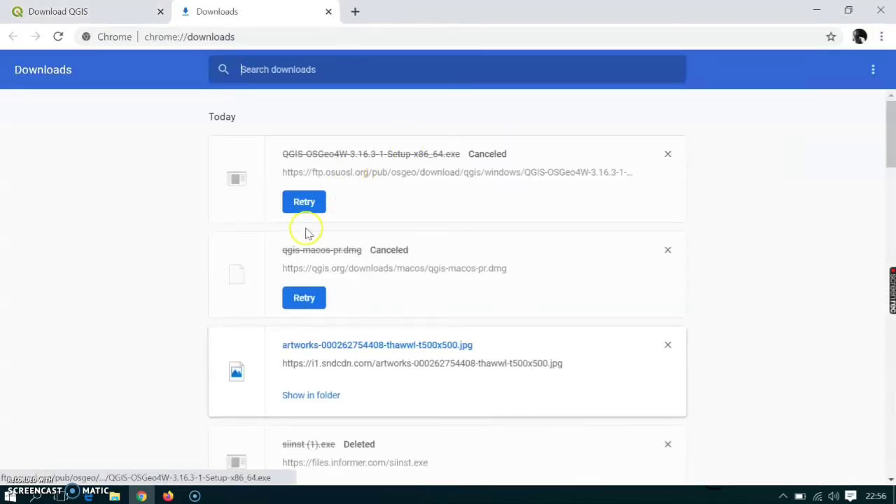
{"action": "left_click", "coordinate": [308, 395]}
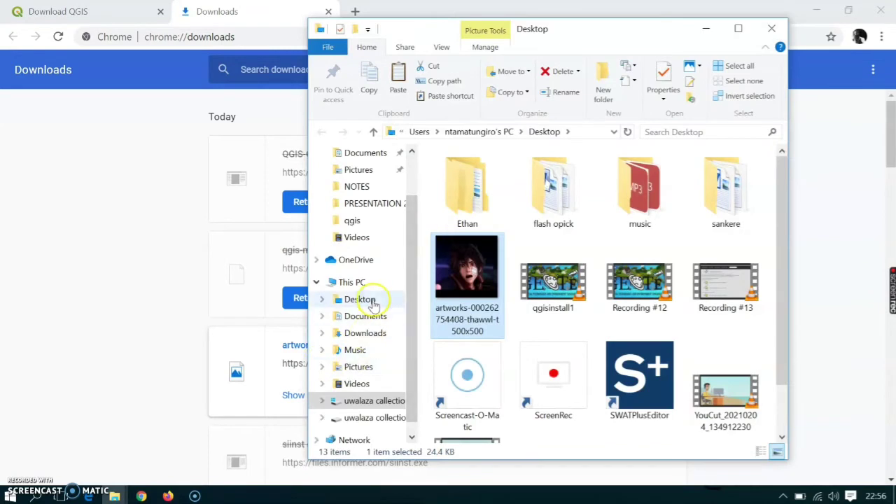
{"action": "left_click", "coordinate": [372, 334]}
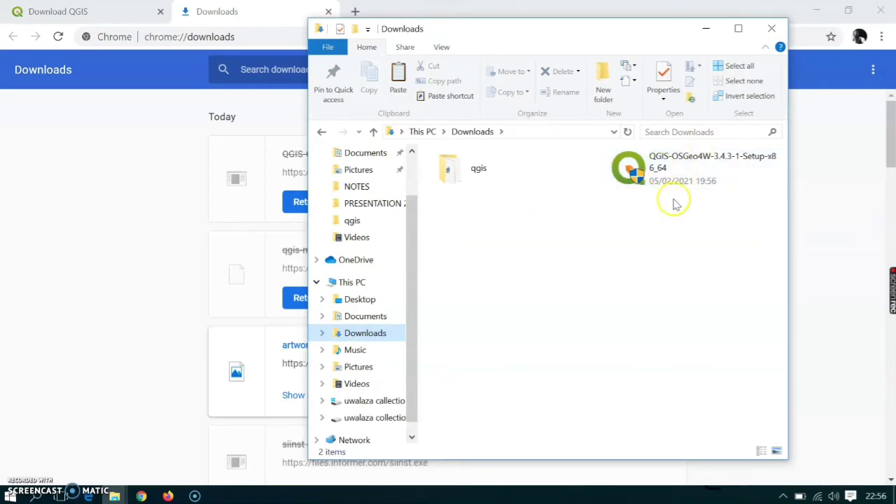
{"action": "left_click", "coordinate": [686, 186]}
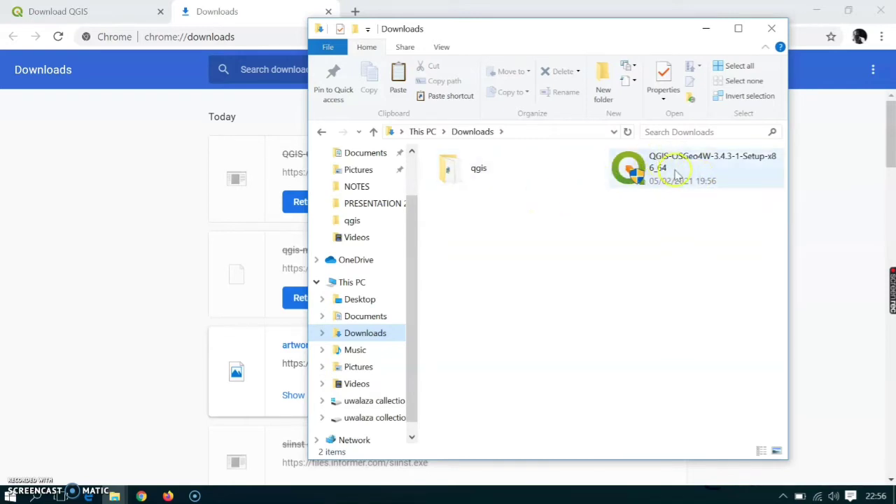
{"action": "left_click", "coordinate": [659, 179]}
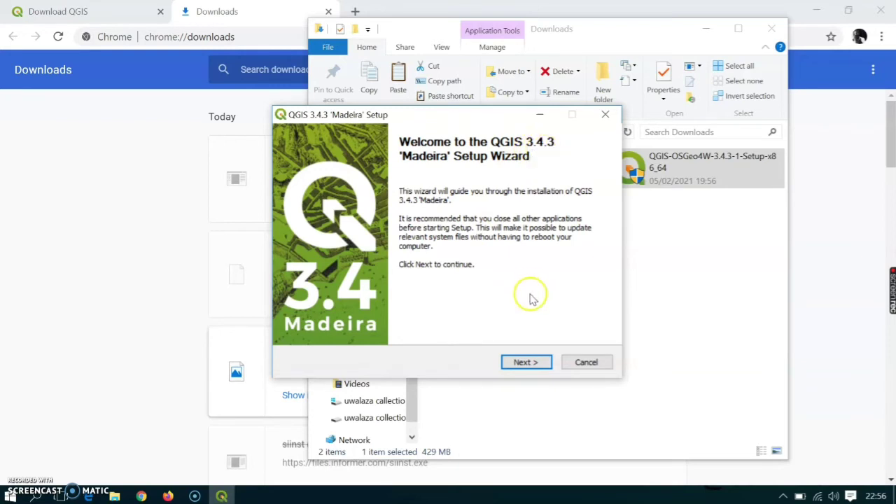
Accept the licence and install QGIS 3.4.3 'Madeira' into C:\Program Files\QGIS 3.4, core component only.
{"action": "left_click", "coordinate": [524, 362]}
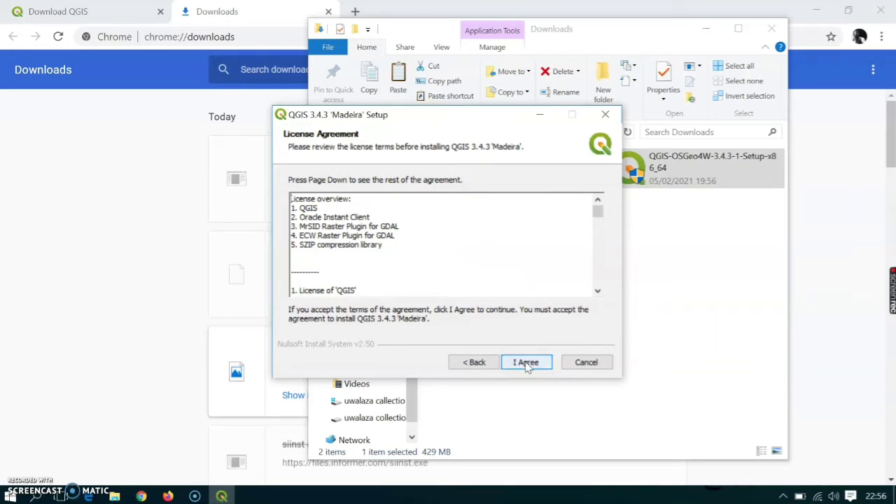
{"action": "left_click", "coordinate": [526, 363]}
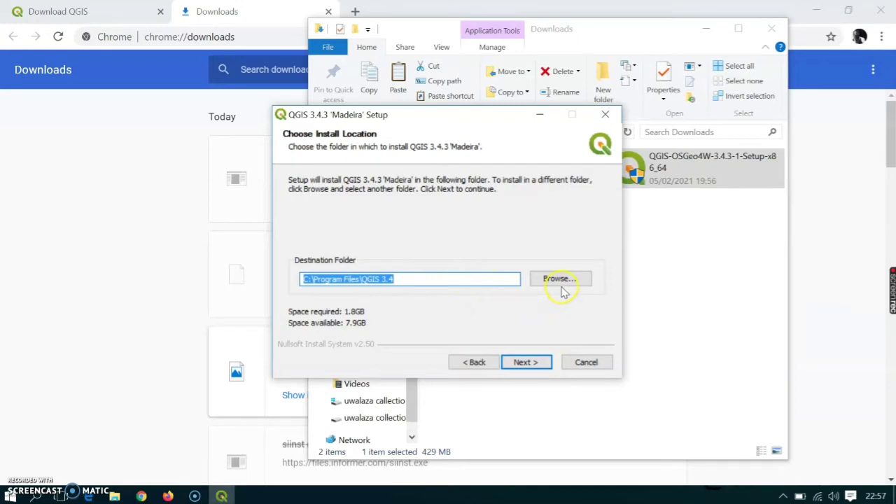
{"action": "left_click", "coordinate": [532, 367]}
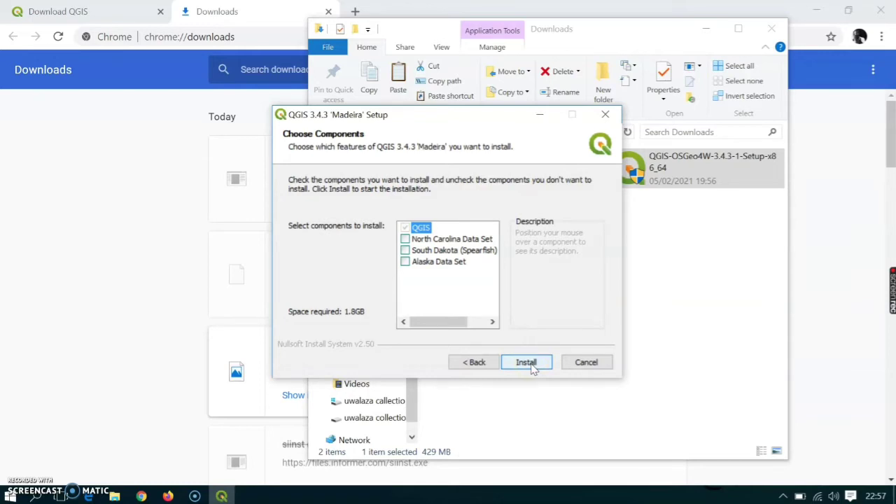
{"action": "left_click", "coordinate": [526, 363]}
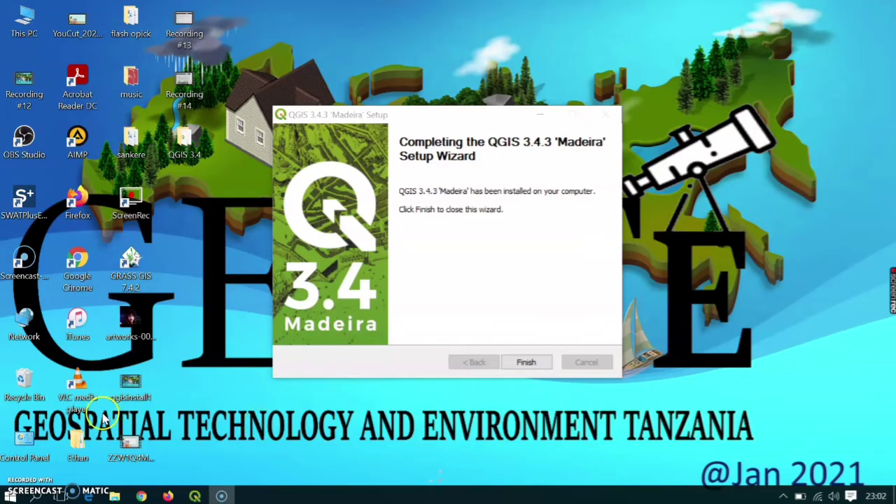
Finish the QGIS 3.4.3 'Madeira' installer and return to the Windows desktop.
{"action": "left_click", "coordinate": [525, 363]}
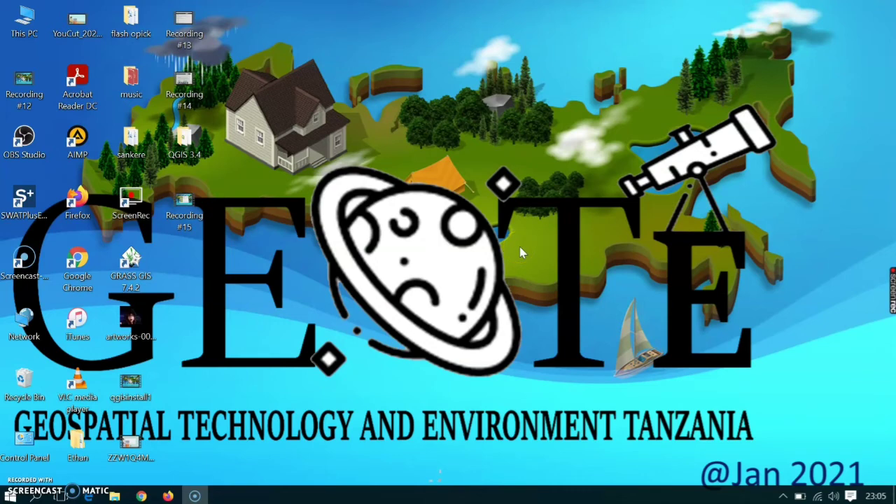
{"action": "left_click", "coordinate": [317, 235]}
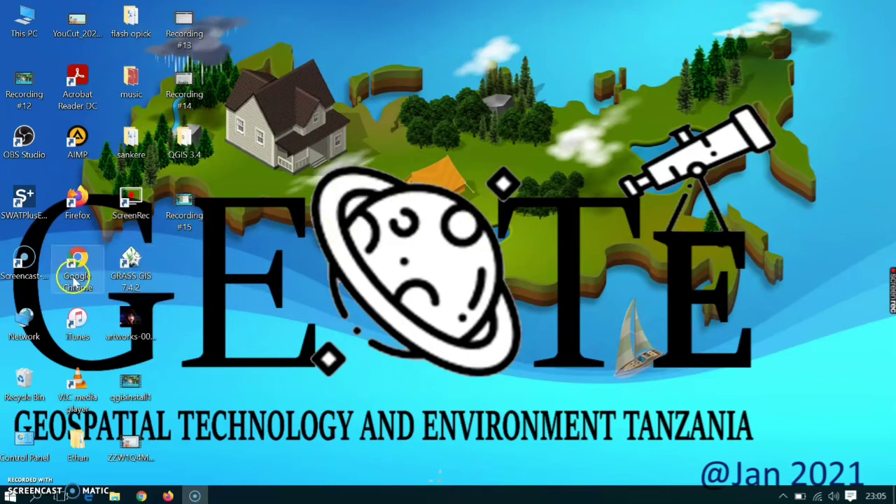
Launch Google Chrome maximized and run a Google search for 'swat+'.
{"action": "left_click", "coordinate": [70, 278]}
{"action": "double_click", "coordinate": [70, 278]}
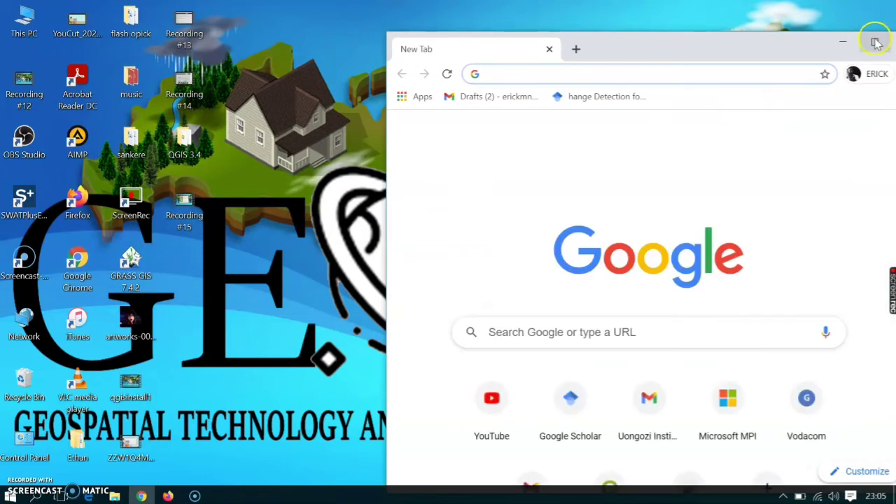
{"action": "left_click", "coordinate": [874, 42]}
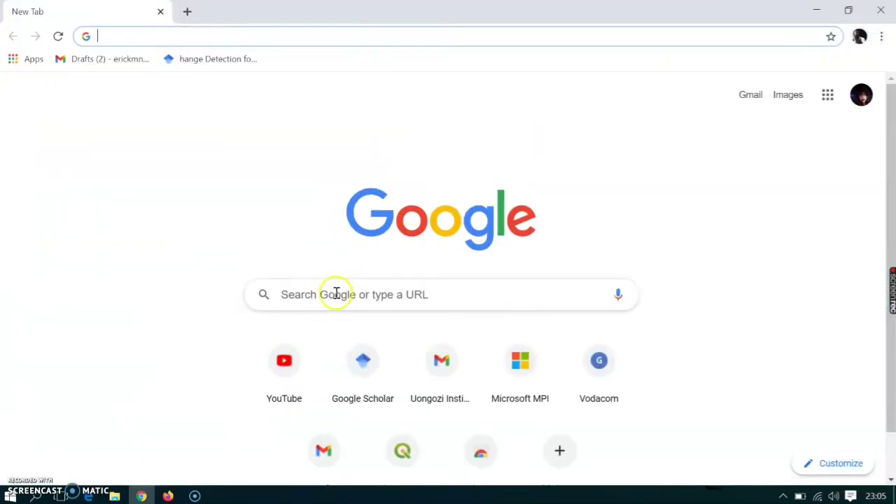
{"action": "left_click", "coordinate": [326, 293]}
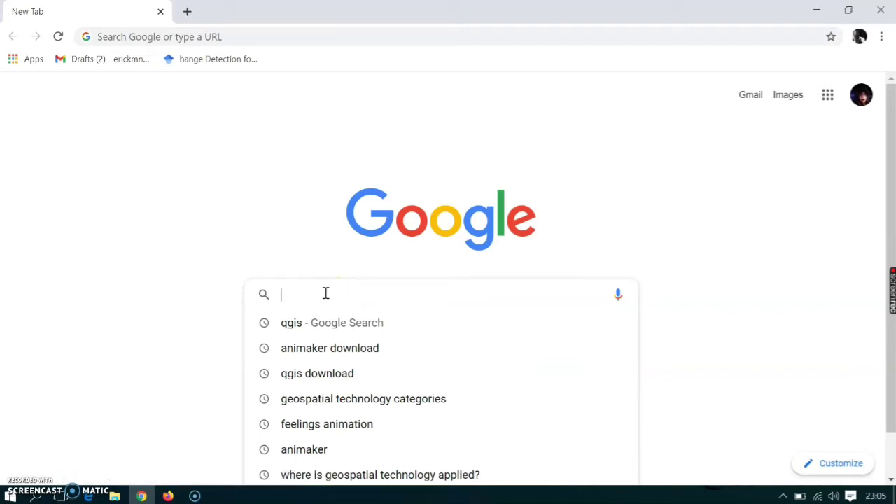
{"action": "type", "text": "swat"}
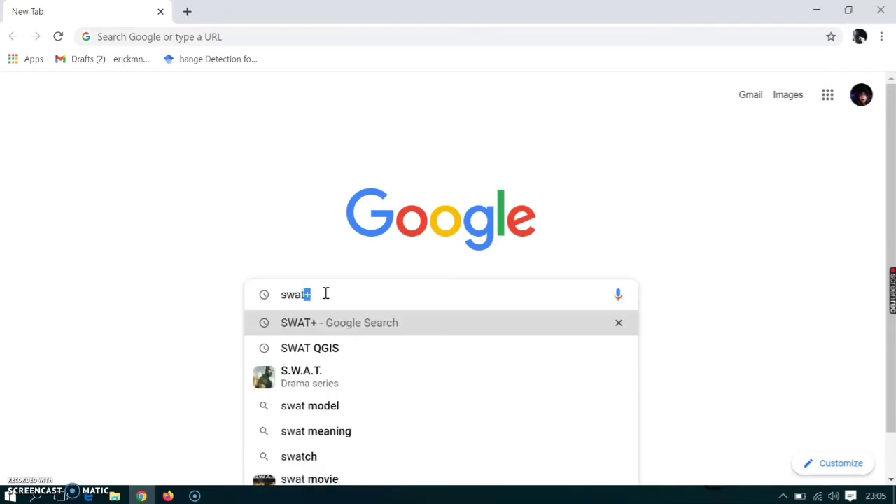
{"action": "type", "text": "+"}
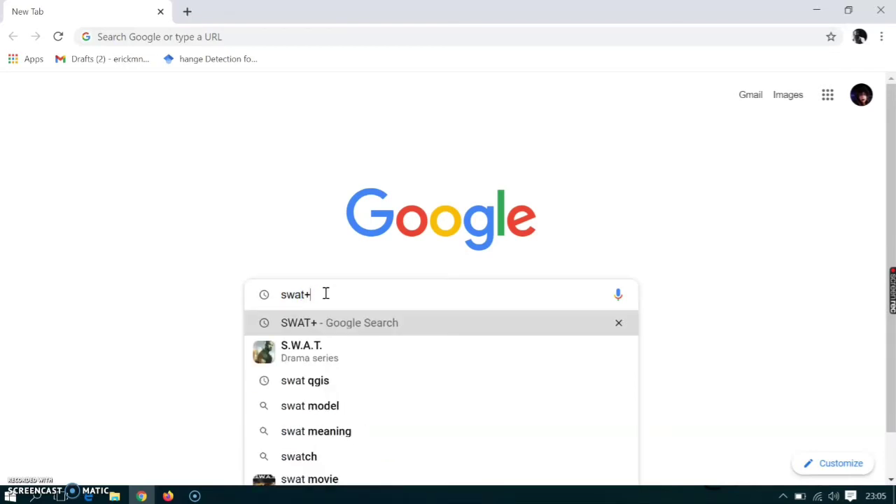
{"action": "key", "text": "Return"}
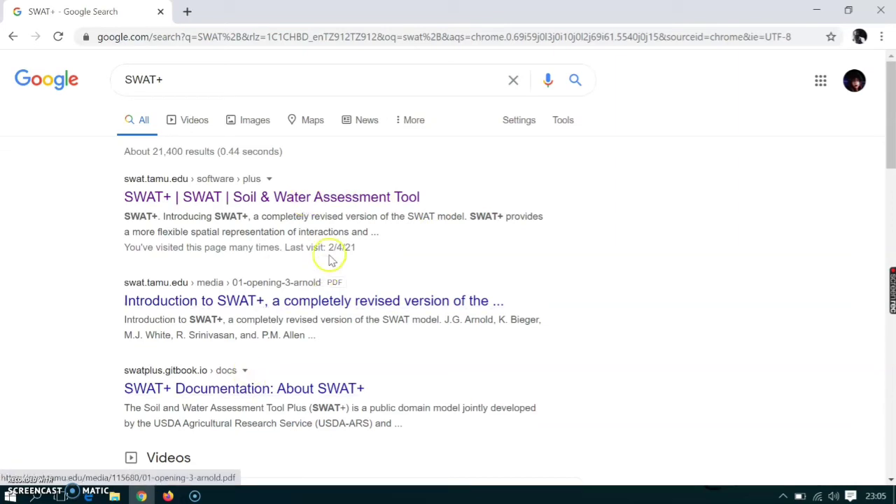
Open the SWAT+ | Soil & Water Assessment Tool result, review it, and follow Download SWAT+.
{"action": "left_click", "coordinate": [335, 208]}
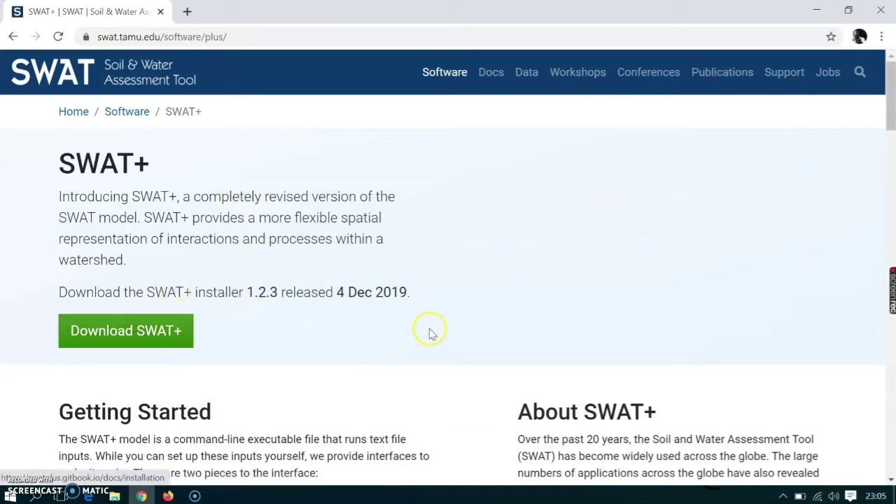
{"action": "left_click_drag", "start_coordinate": [889, 133], "coordinate": [892, 165]}
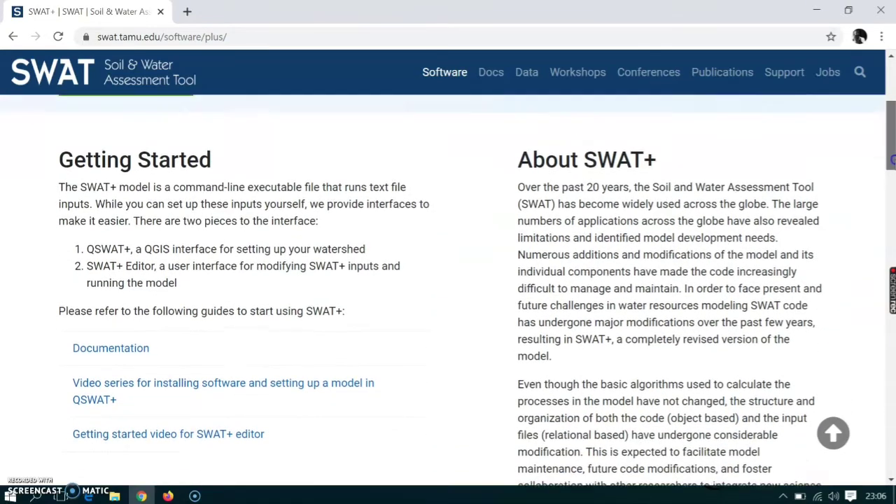
{"action": "scroll", "coordinate": [529, 234], "scroll_direction": "up", "scroll_amount": 4}
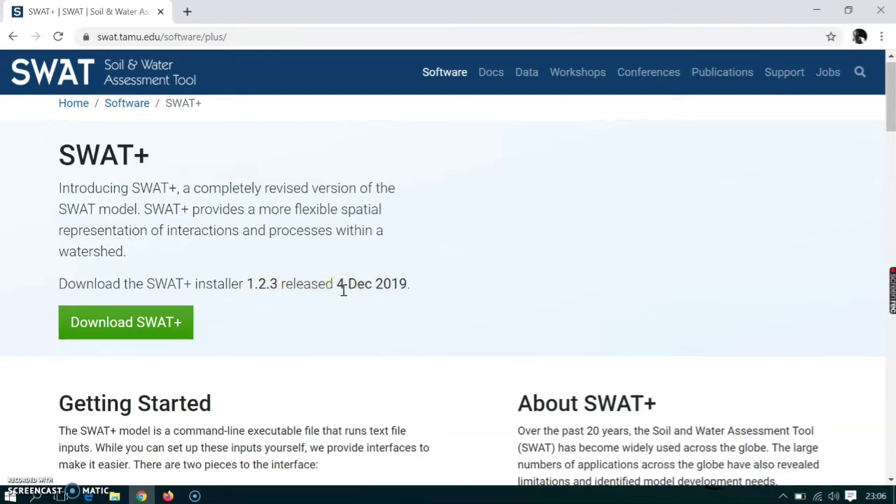
{"action": "left_click", "coordinate": [161, 328]}
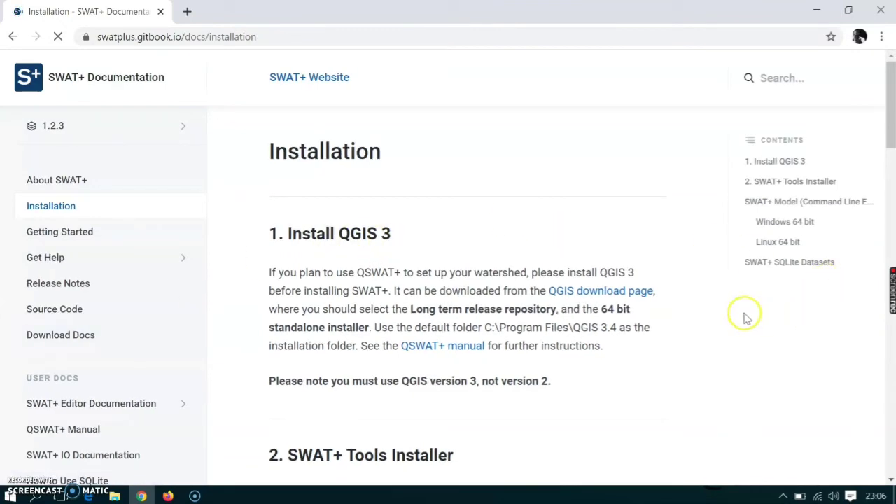
Scroll to section 2 and download swatplustools-installer-1.2.3.zip (89 MB) via the SWAT+ Installer 1.2.3 link.
{"action": "left_click_drag", "start_coordinate": [890, 136], "coordinate": [891, 179]}
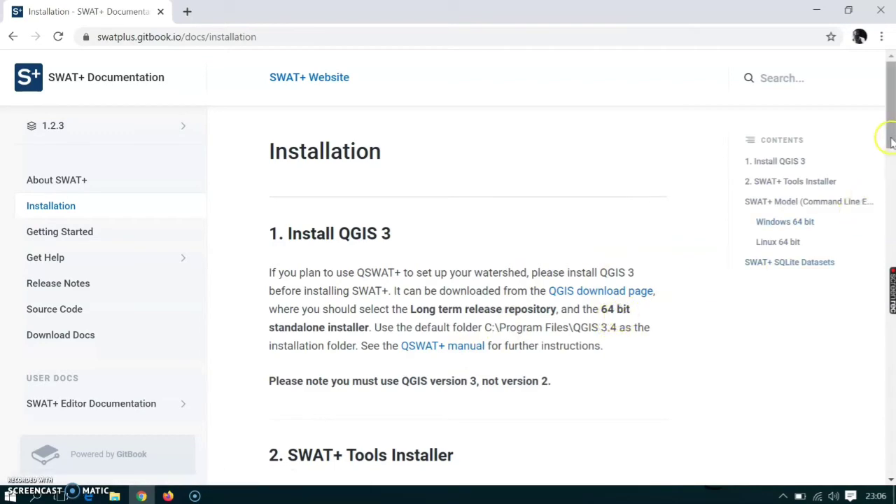
{"action": "left_click_drag", "start_coordinate": [891, 134], "coordinate": [891, 215]}
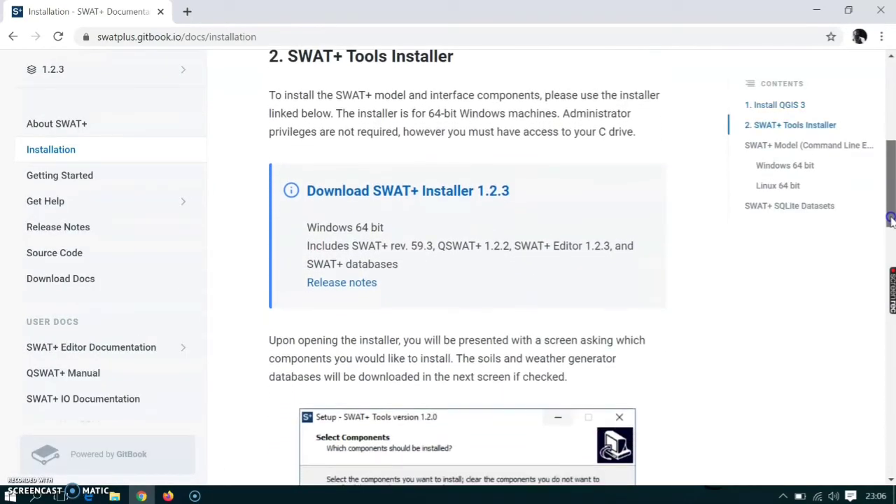
{"action": "left_click", "coordinate": [451, 199]}
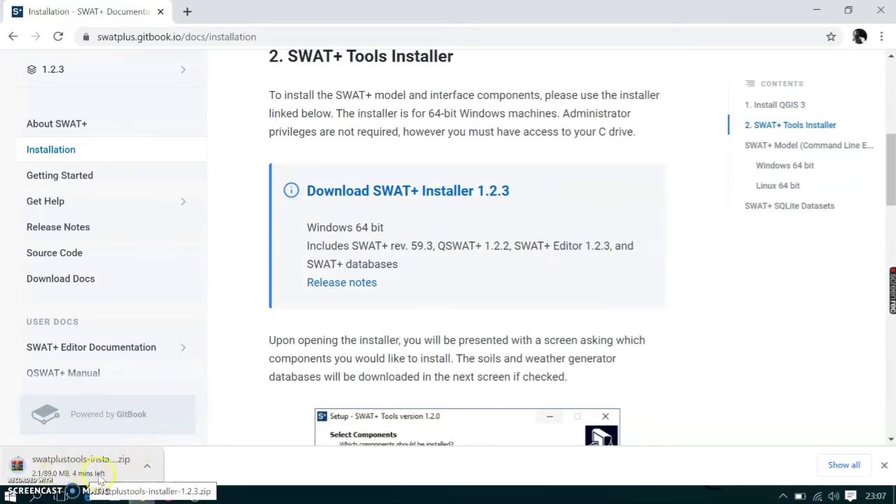
{"action": "left_click", "coordinate": [149, 474]}
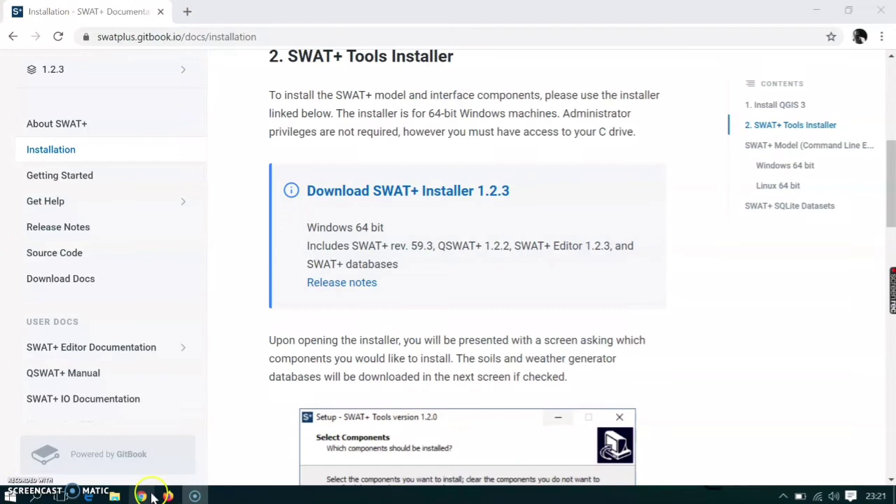
{"action": "mouse_move", "coordinate": [145, 487]}
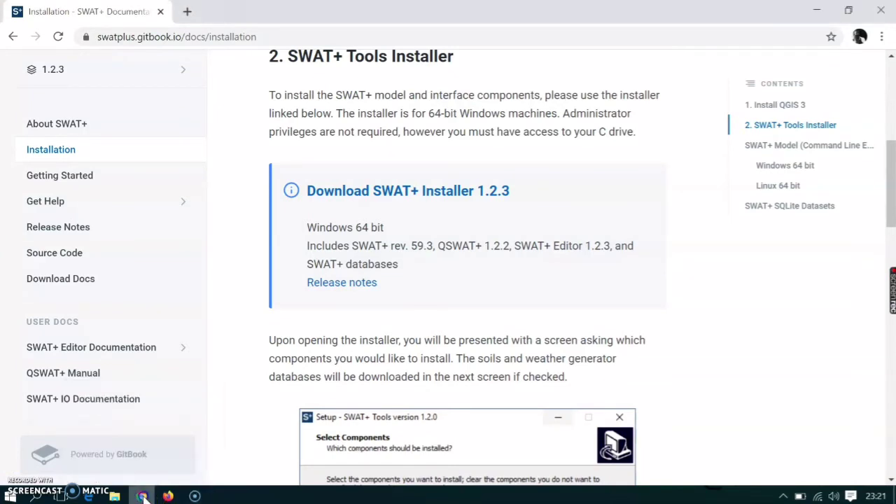
Open swatplustools-installer-1.2.3.zip from Downloads in WinRAR and run the installer application inside it.
{"action": "mouse_move", "coordinate": [114, 496]}
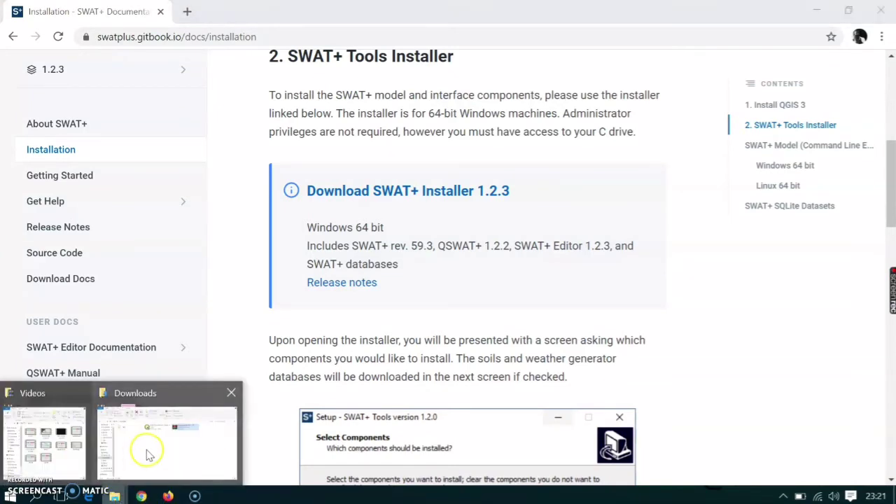
{"action": "left_click", "coordinate": [144, 452]}
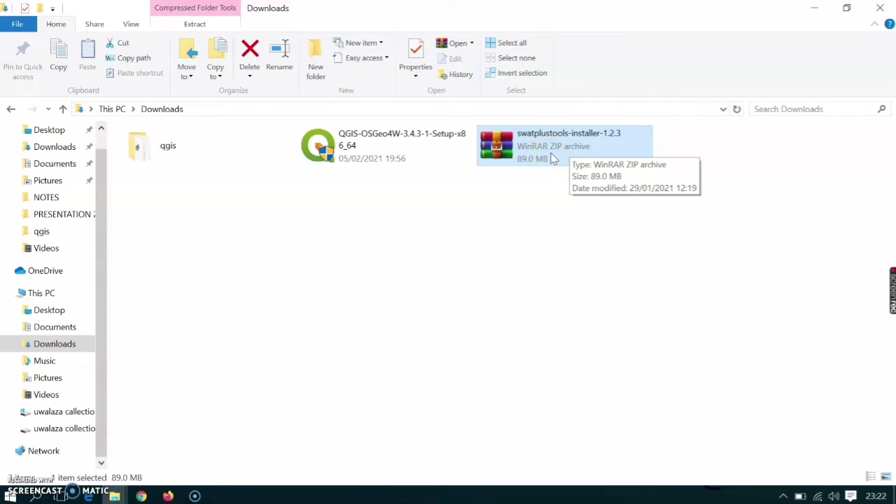
{"action": "double_click", "coordinate": [541, 149]}
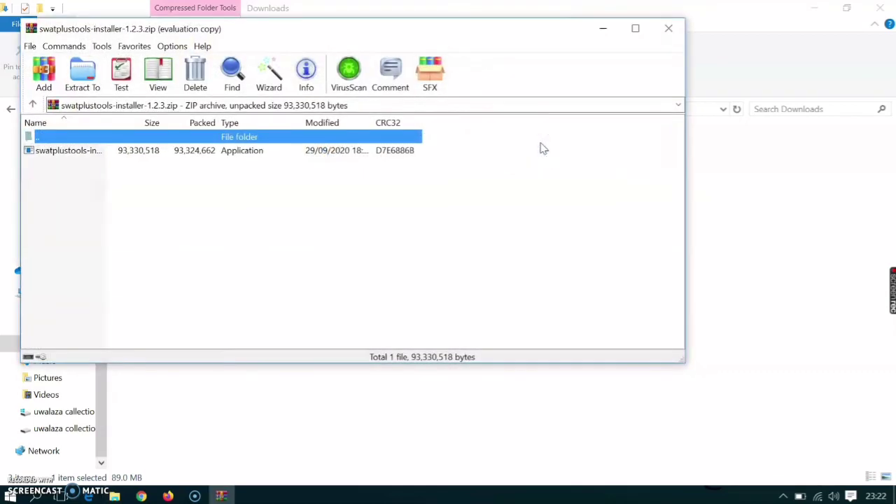
{"action": "left_click", "coordinate": [176, 152]}
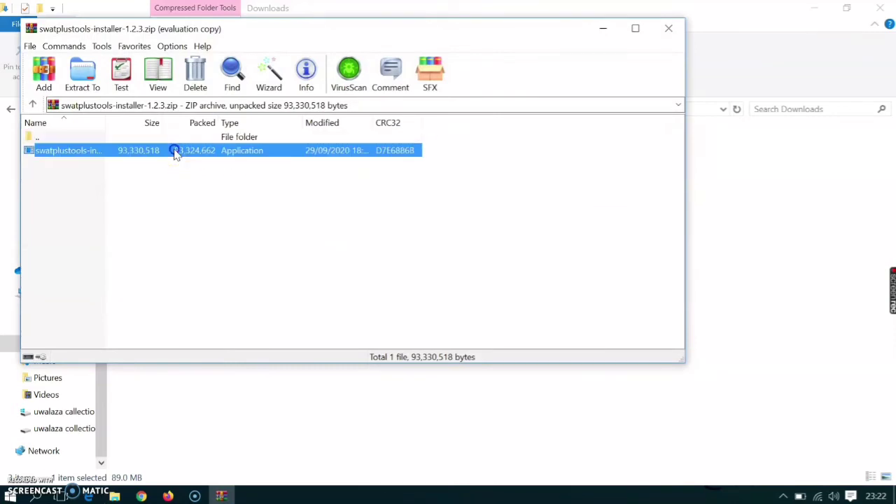
{"action": "double_click", "coordinate": [249, 155]}
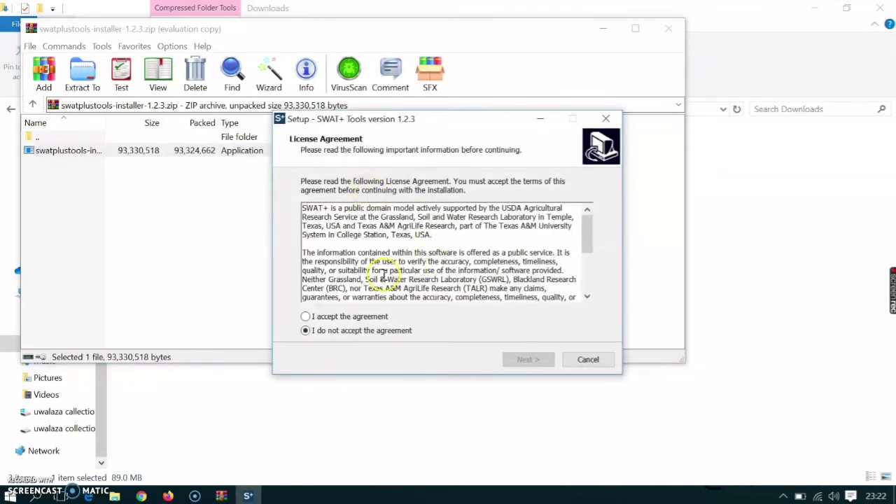
Accept the license agreement and choose D:\SWATPlus as the install folder.
{"action": "left_click", "coordinate": [308, 316]}
{"action": "left_click", "coordinate": [511, 360]}
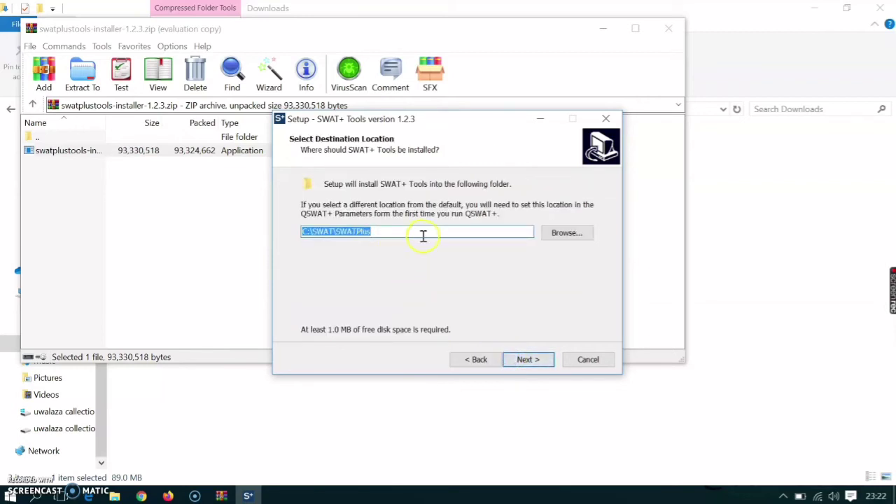
{"action": "left_click", "coordinate": [567, 233]}
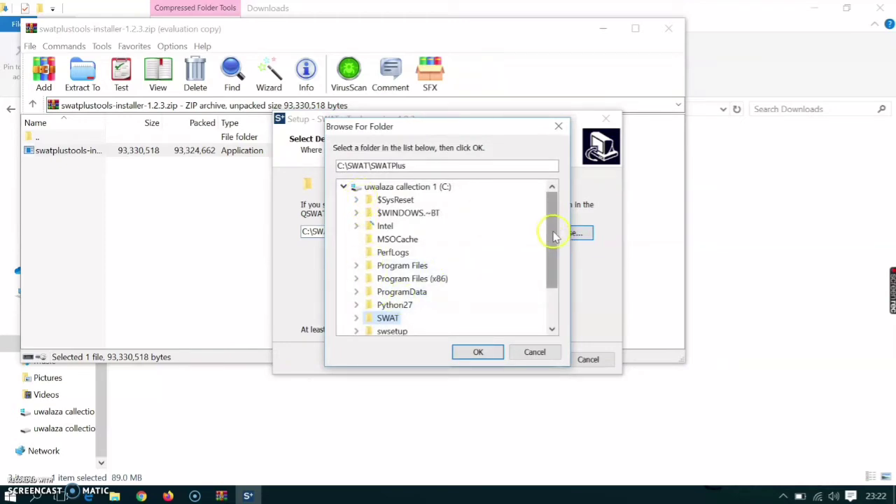
{"action": "left_click_drag", "start_coordinate": [554, 231], "coordinate": [550, 275]}
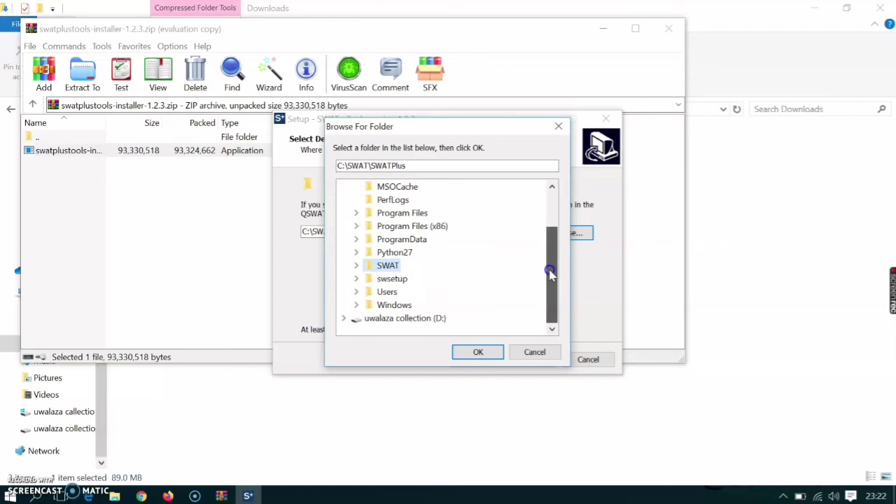
{"action": "double_click", "coordinate": [435, 319]}
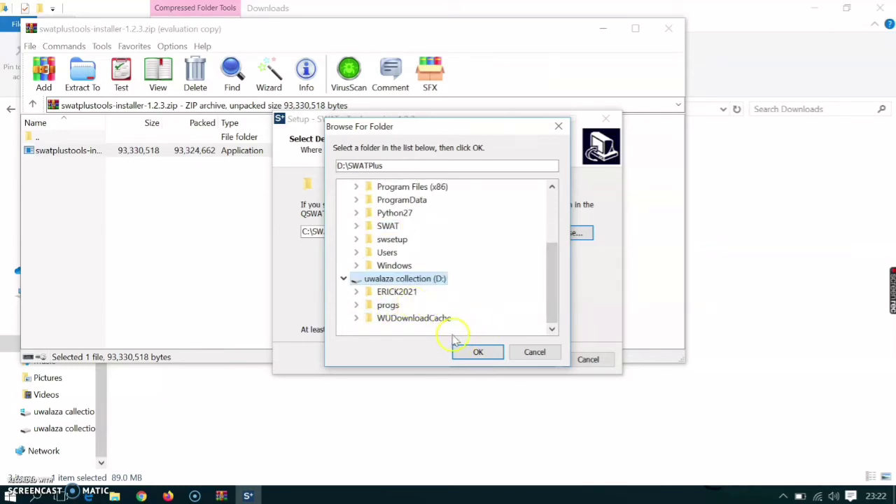
{"action": "left_click", "coordinate": [469, 352]}
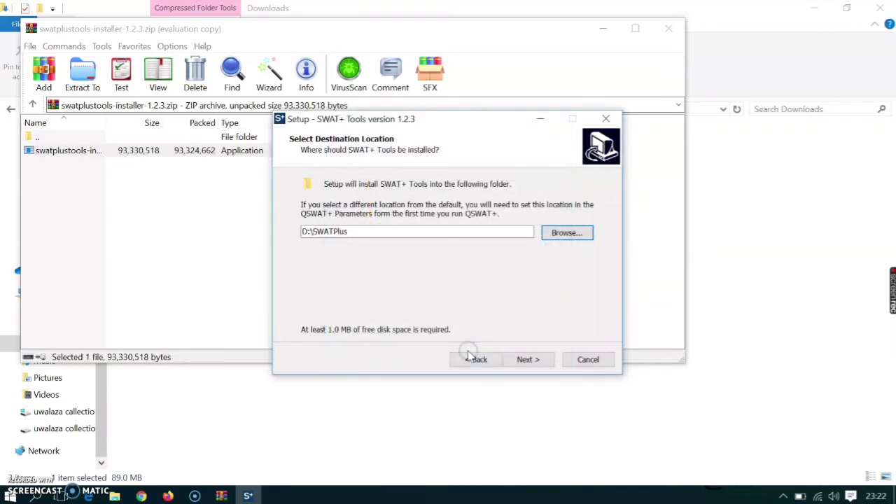
Agree to create the D:\SWATPlus folder, then return to the Select Components page.
{"action": "left_click", "coordinate": [527, 360]}
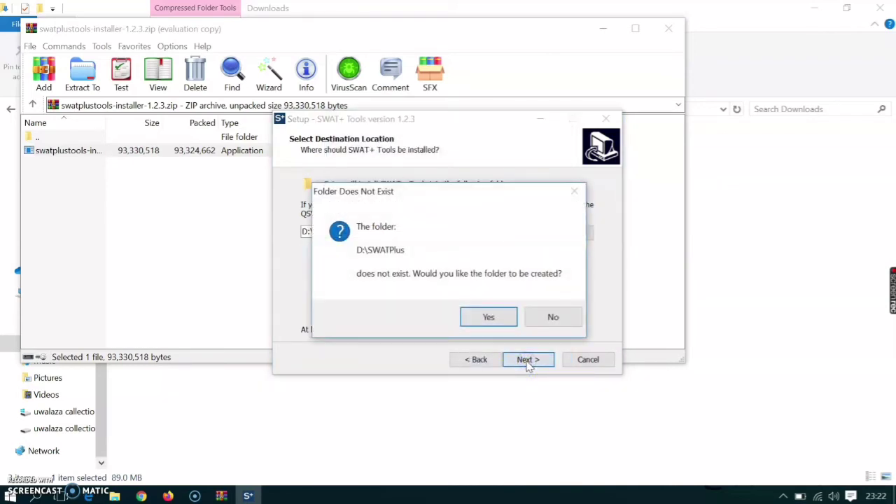
{"action": "left_click", "coordinate": [498, 317]}
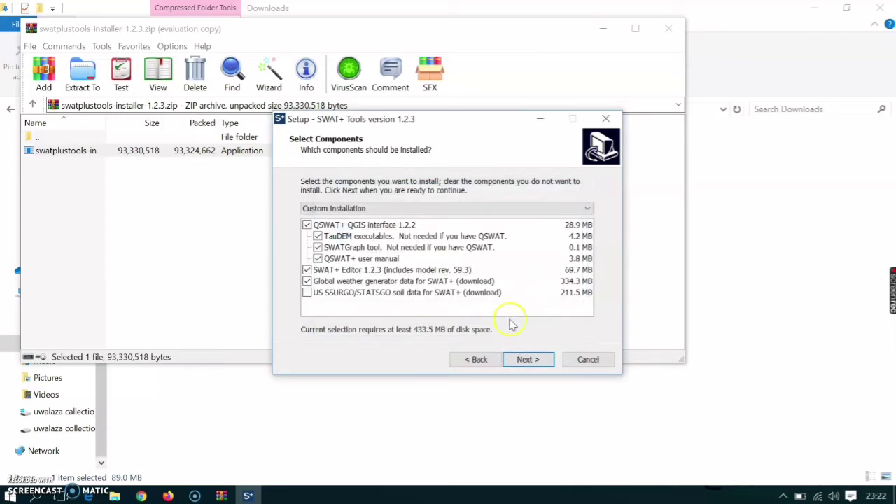
{"action": "left_click", "coordinate": [532, 360]}
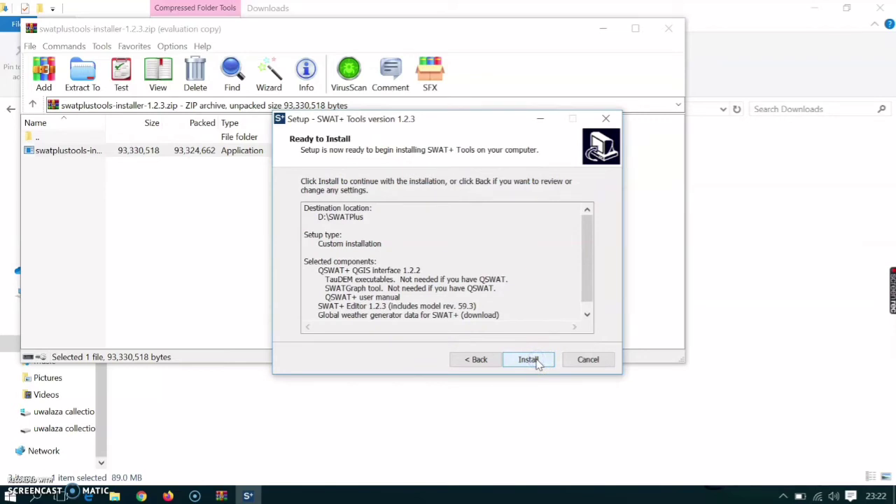
{"action": "left_click", "coordinate": [453, 360]}
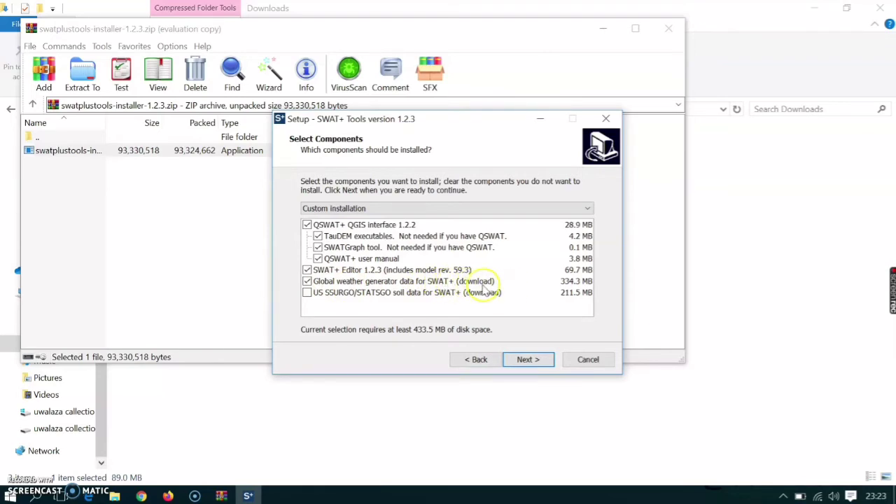
Untick Global weather generator data, accept the existing-components warning, and install the remaining components.
{"action": "left_click", "coordinate": [307, 281]}
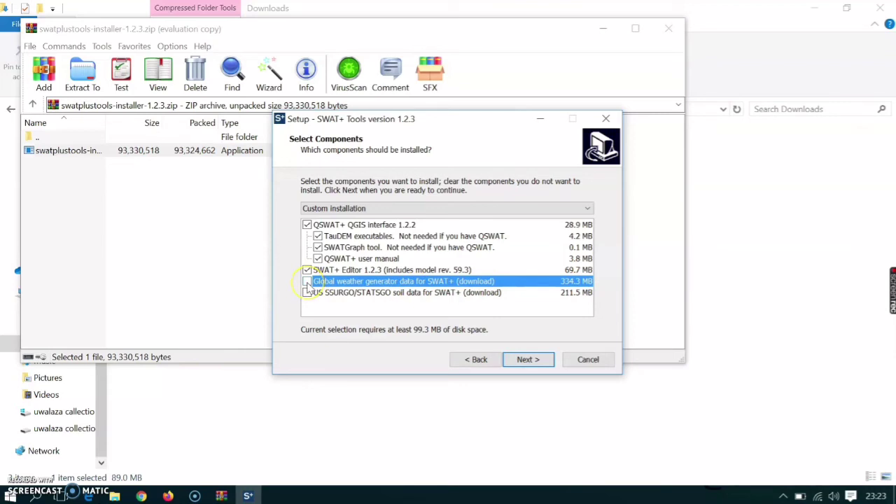
{"action": "left_click", "coordinate": [307, 282]}
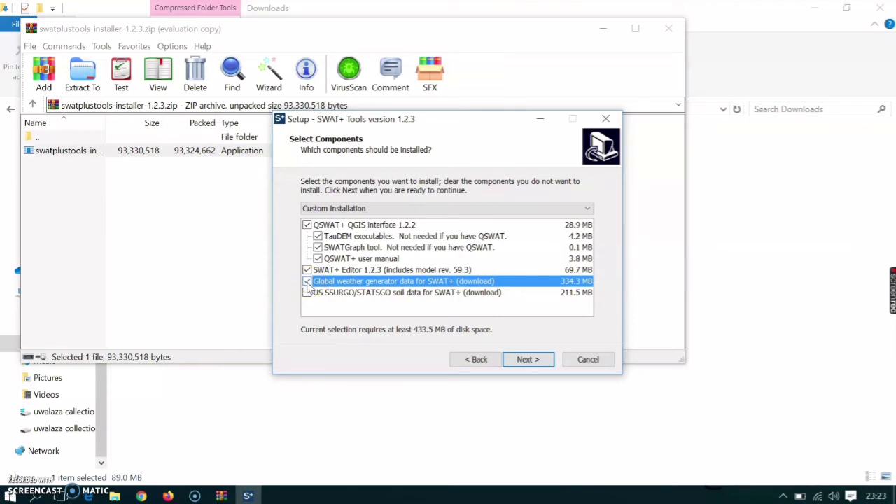
{"action": "left_click", "coordinate": [307, 282]}
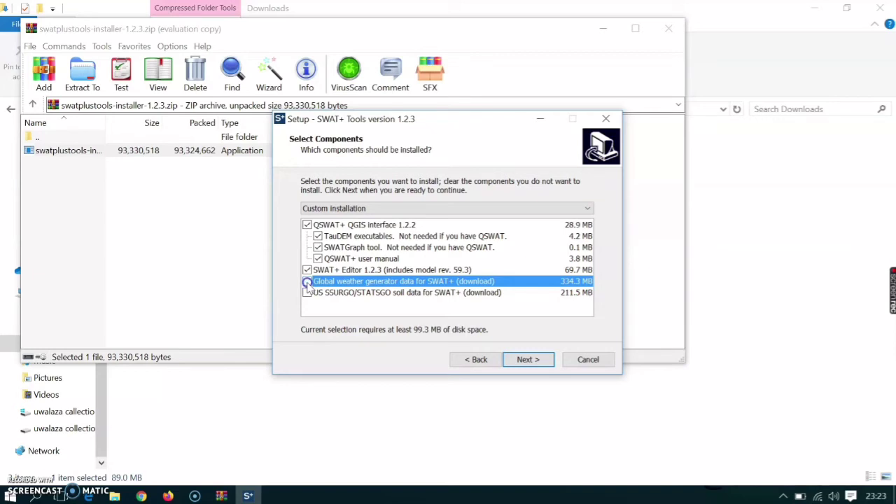
{"action": "left_click", "coordinate": [539, 363]}
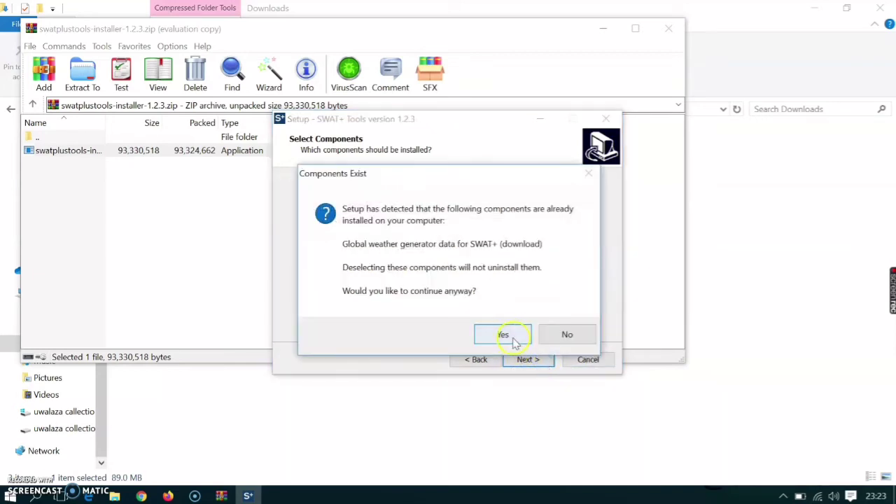
{"action": "left_click", "coordinate": [513, 335]}
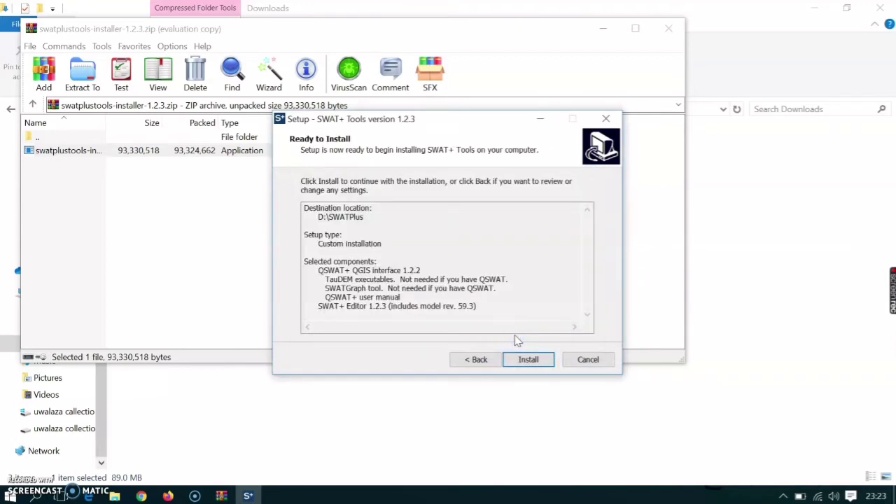
{"action": "left_click", "coordinate": [528, 360]}
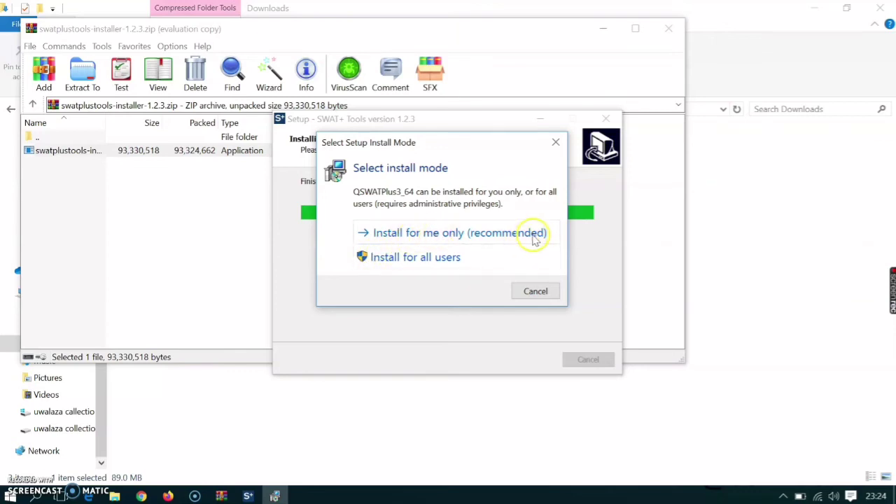
Install QSWATPlus3_64 for the current user only, then finish both the QSWATPlus3_64 and SWAT+ Tools setups.
{"action": "left_click", "coordinate": [432, 238]}
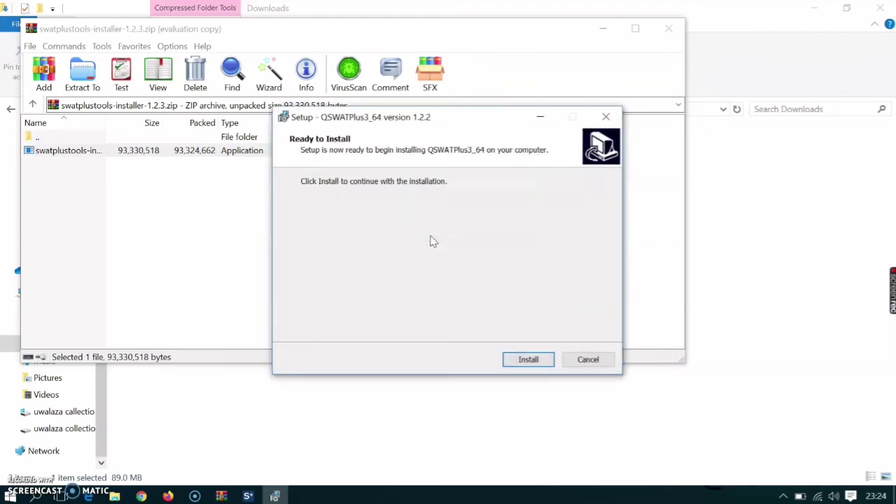
{"action": "left_click", "coordinate": [528, 360]}
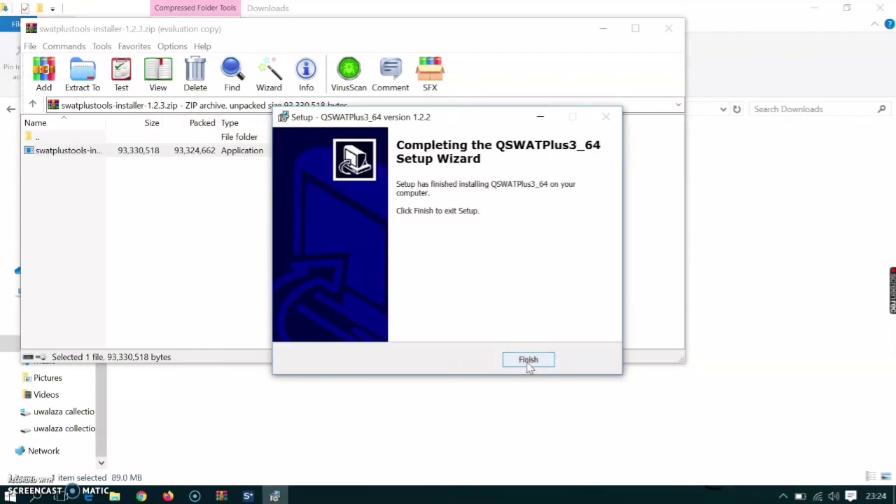
{"action": "left_click", "coordinate": [540, 362]}
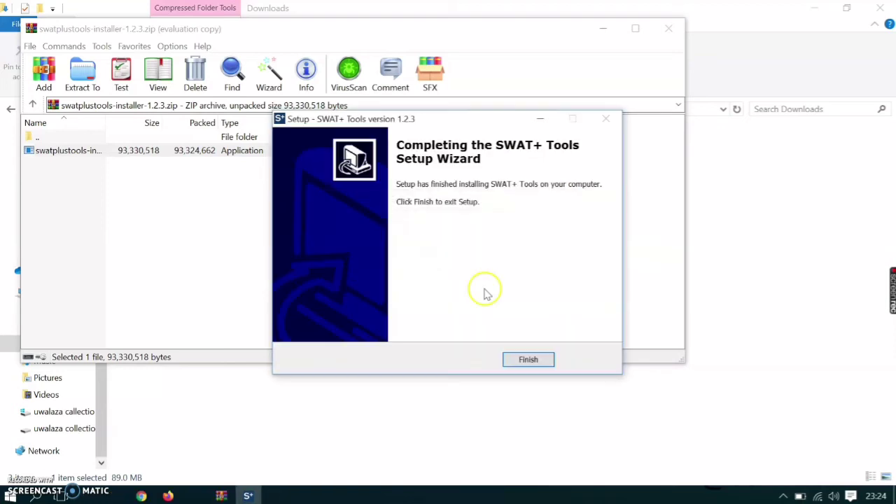
{"action": "left_click", "coordinate": [528, 360]}
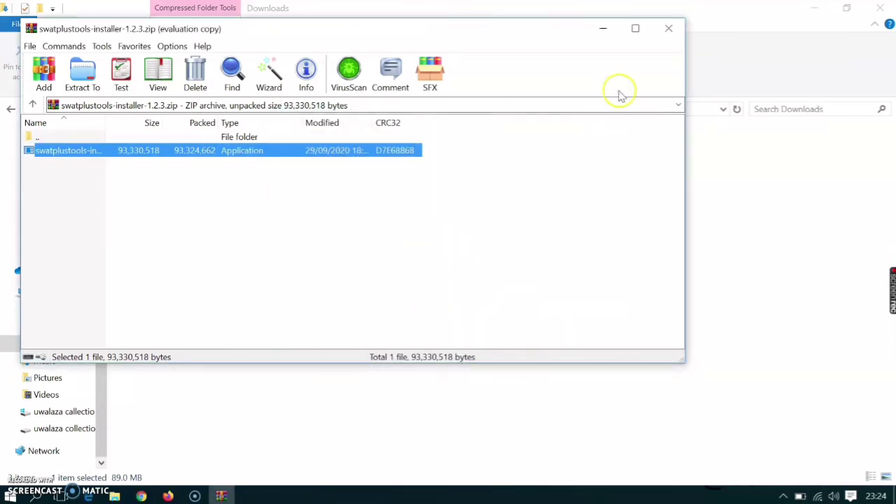
Close the WinRAR window showing swatplustools-installer-1.2.3.zip.
{"action": "left_click", "coordinate": [669, 30]}
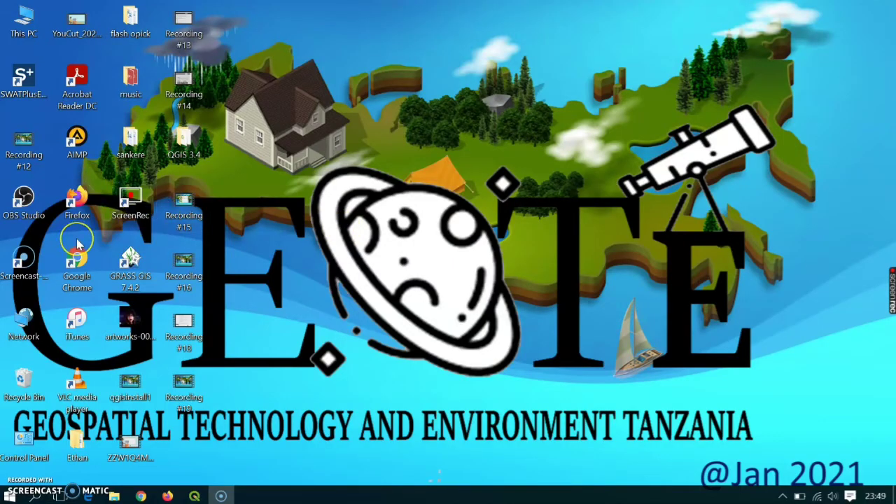
Launch Chrome, search 'microsft mpi', open the Microsoft Docs result and scroll to MS-MPI Downloads.
{"action": "double_click", "coordinate": [86, 277]}
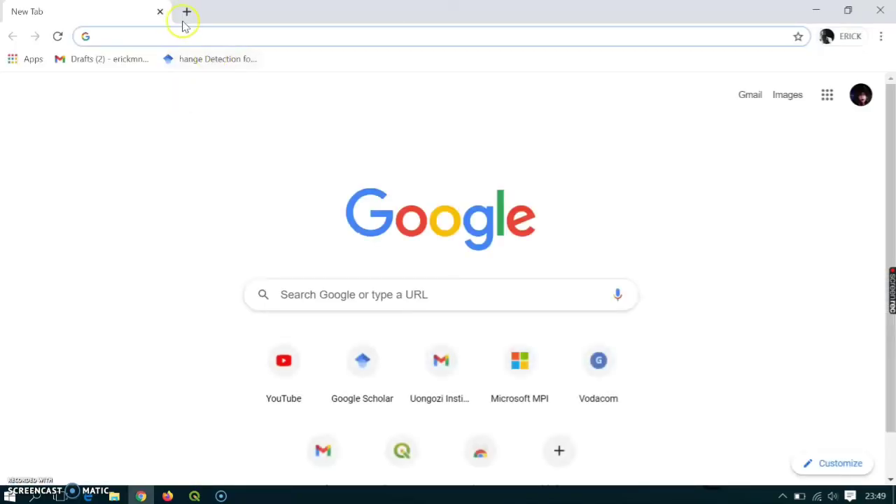
{"action": "left_click", "coordinate": [286, 294]}
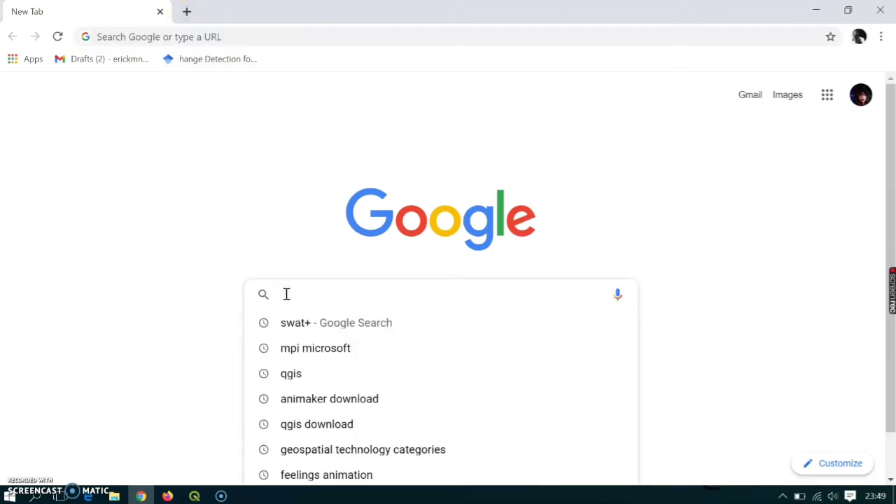
{"action": "type", "text": "mi"}
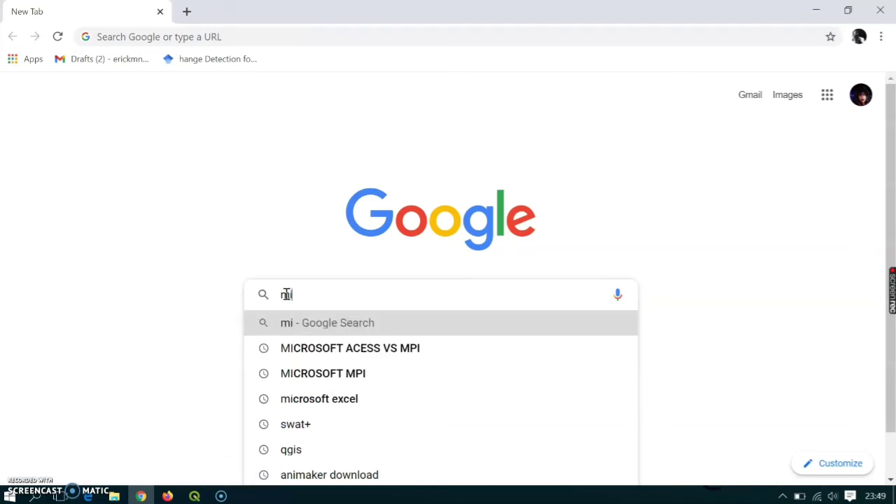
{"action": "type", "text": "cro"}
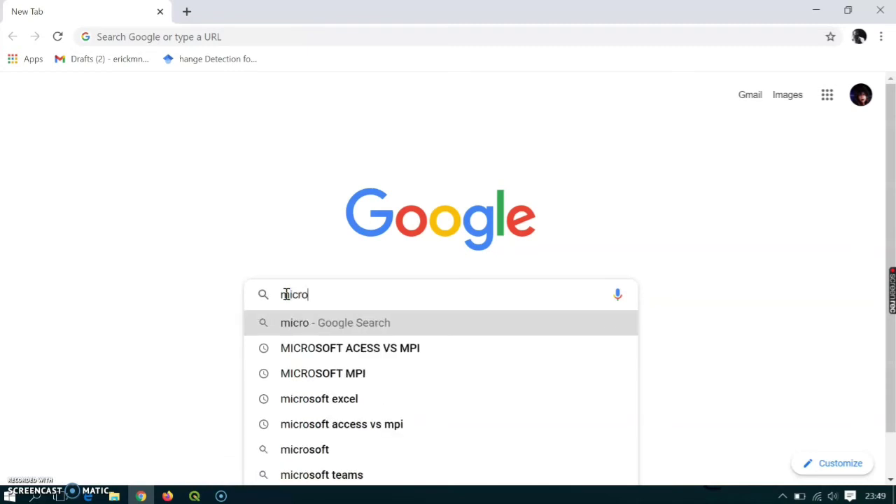
{"action": "type", "text": "sft"}
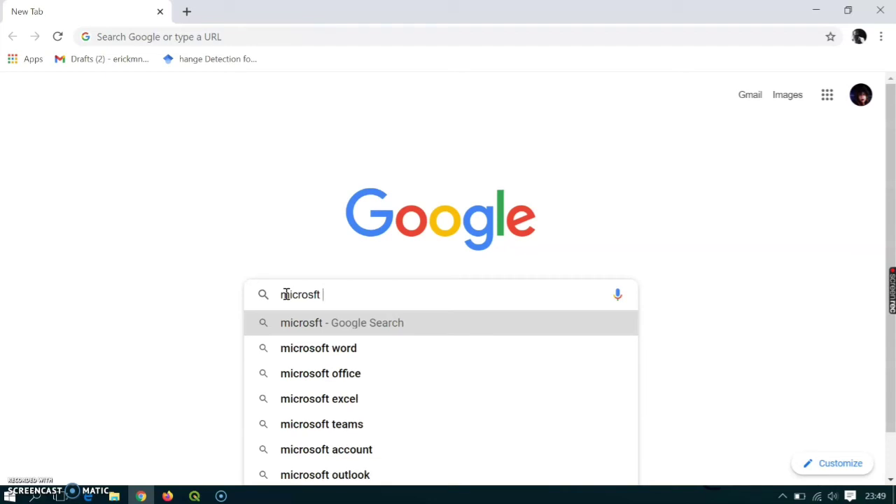
{"action": "type", "text": " mpi"}
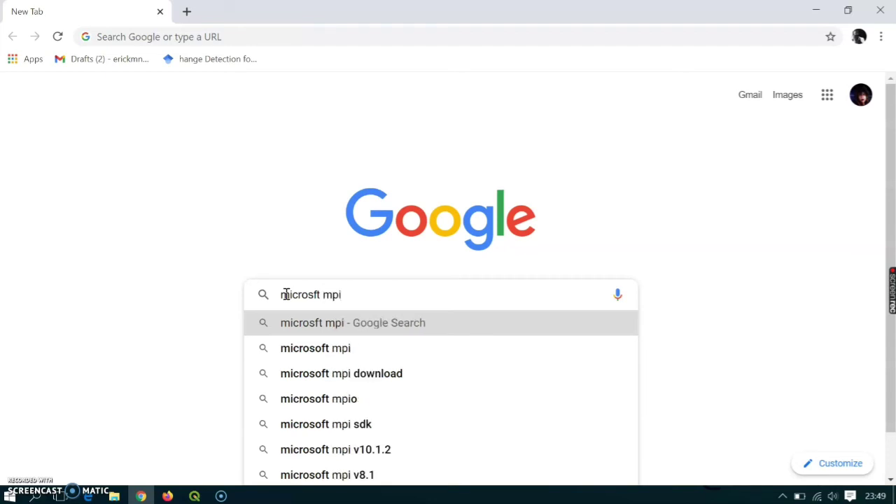
{"action": "left_click", "coordinate": [349, 350]}
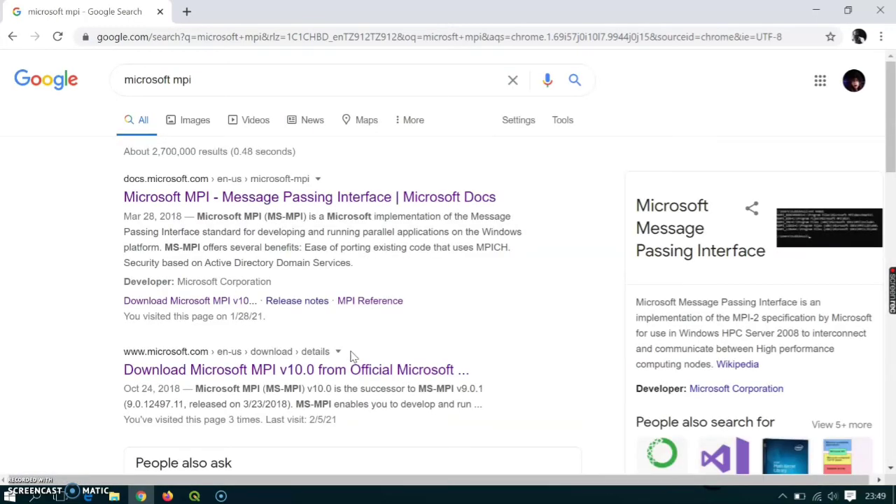
{"action": "left_click", "coordinate": [357, 199]}
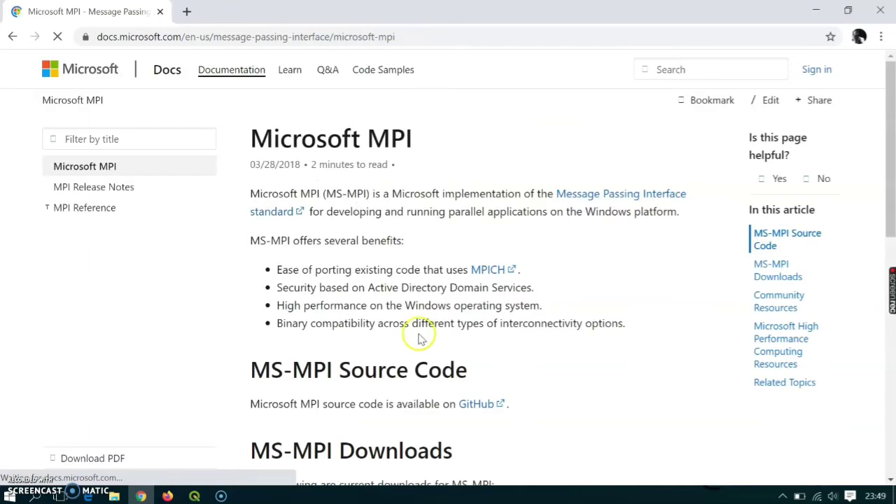
{"action": "scroll", "coordinate": [593, 369], "scroll_direction": "down", "scroll_amount": 3}
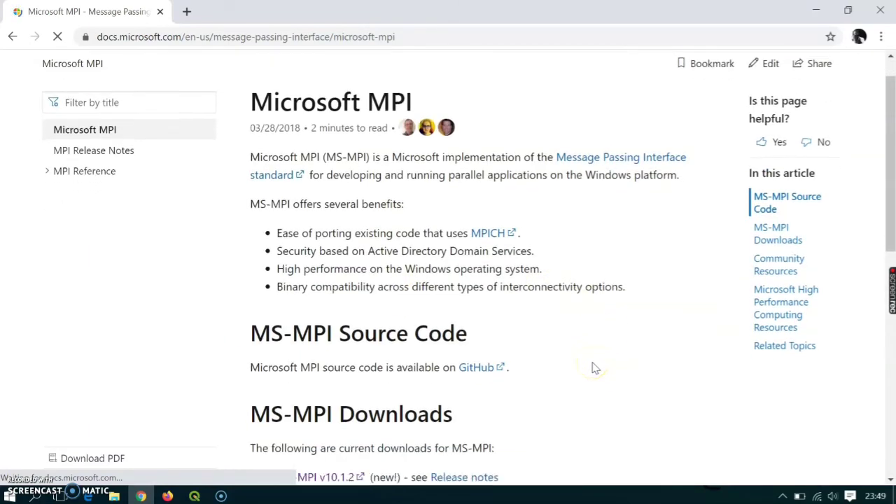
{"action": "scroll", "coordinate": [594, 369], "scroll_direction": "down", "scroll_amount": 2}
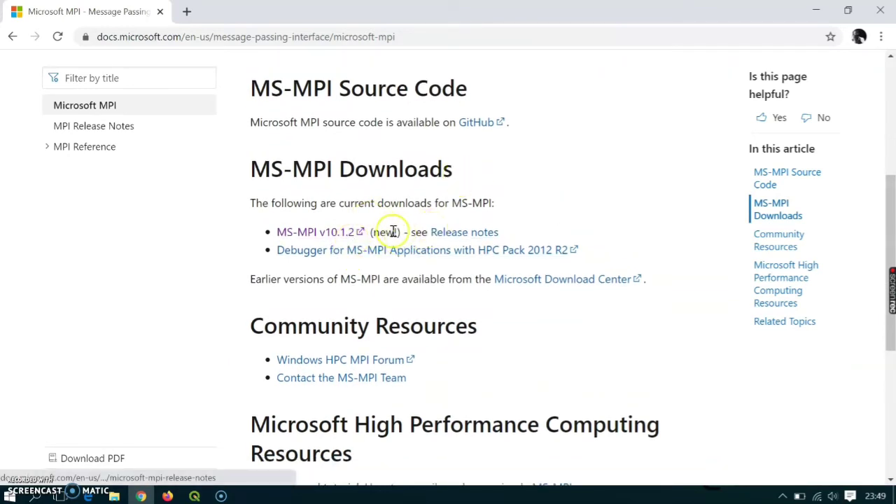
From the MS-MPI v10.1.2 download page, download only msmpisetup.exe and hide the download notification.
{"action": "left_click", "coordinate": [356, 235]}
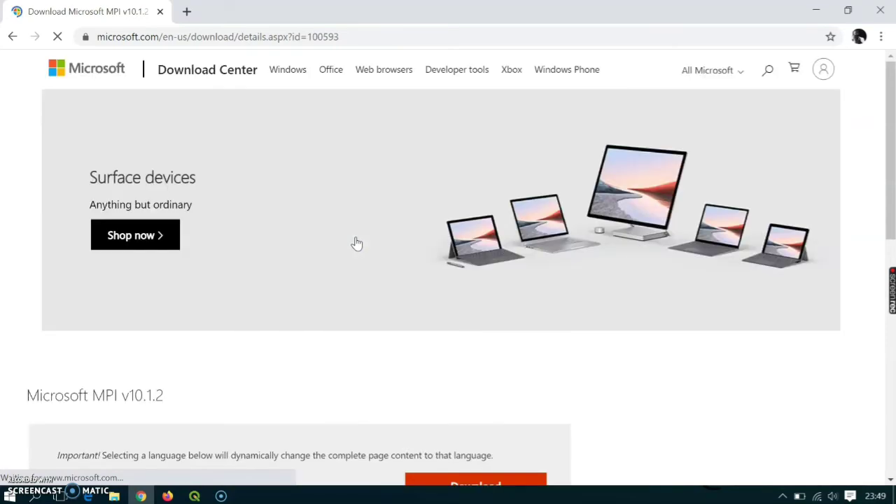
{"action": "scroll", "coordinate": [405, 364], "scroll_direction": "down", "scroll_amount": 3}
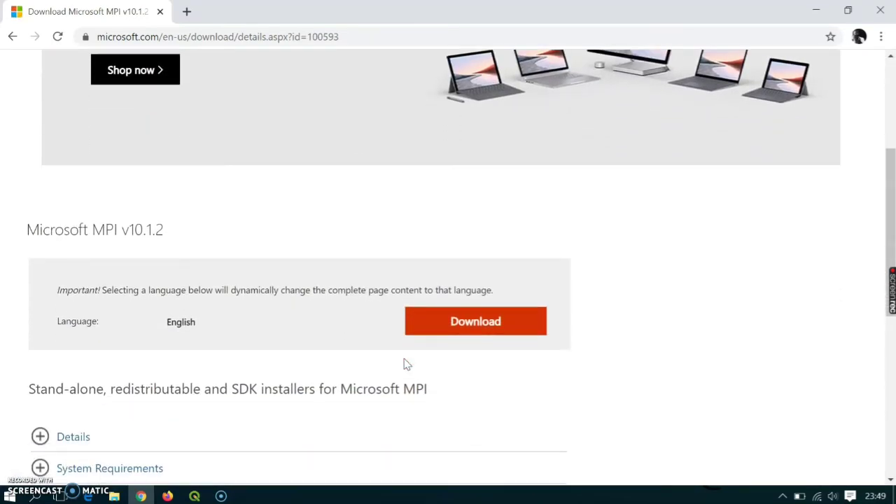
{"action": "scroll", "coordinate": [405, 363], "scroll_direction": "down", "scroll_amount": 1}
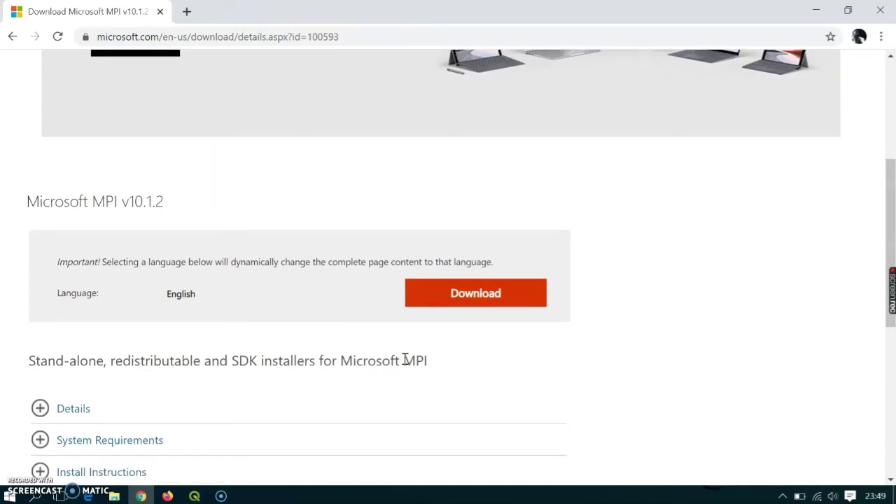
{"action": "left_click", "coordinate": [466, 296]}
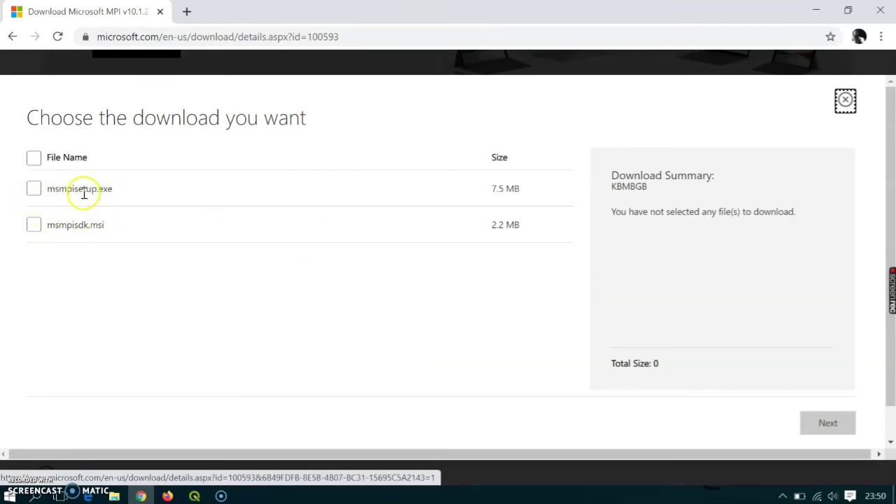
{"action": "left_click", "coordinate": [35, 190]}
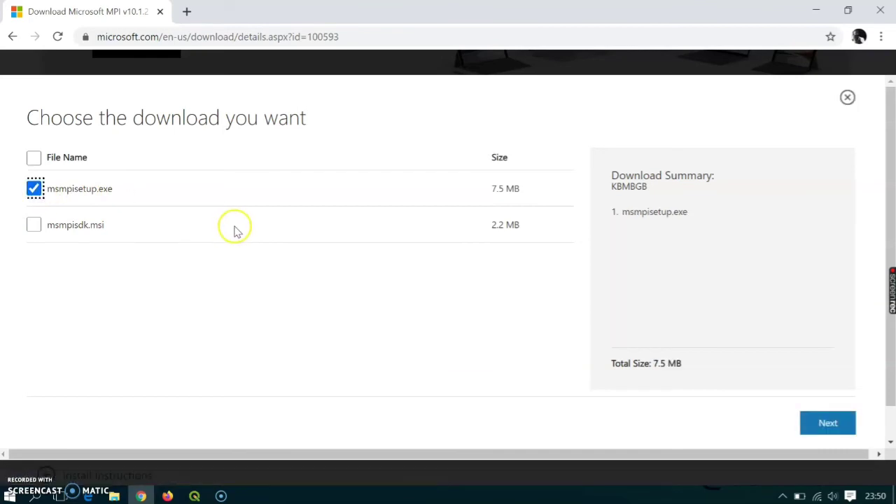
{"action": "left_click", "coordinate": [814, 425]}
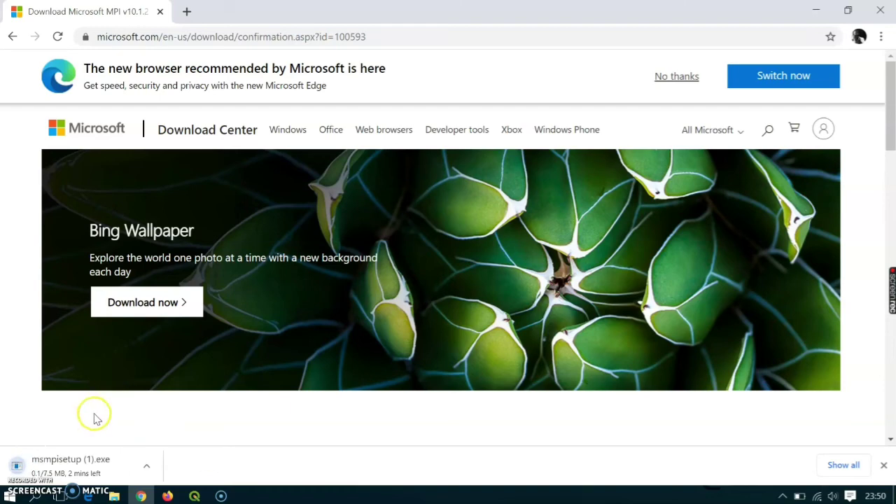
{"action": "left_click", "coordinate": [42, 467]}
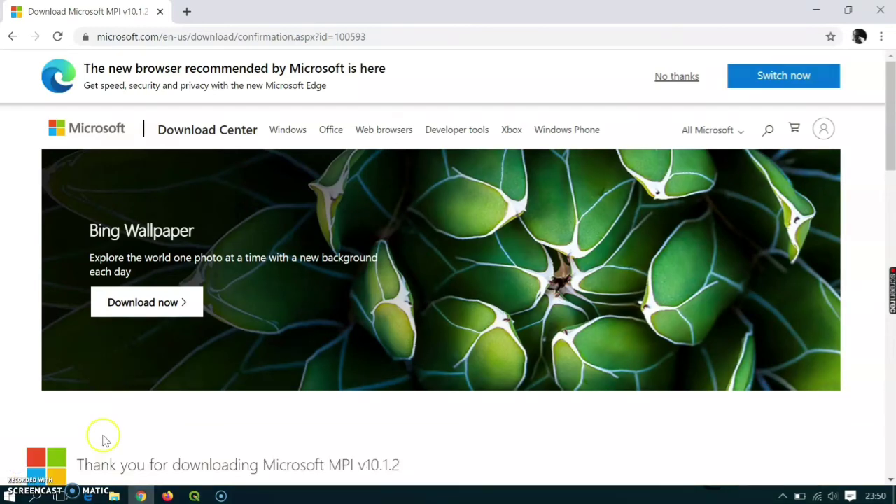
Run msmpisetup from the qgis window's Downloads folder and dismiss the MPI-already-installed error.
{"action": "left_click", "coordinate": [114, 495]}
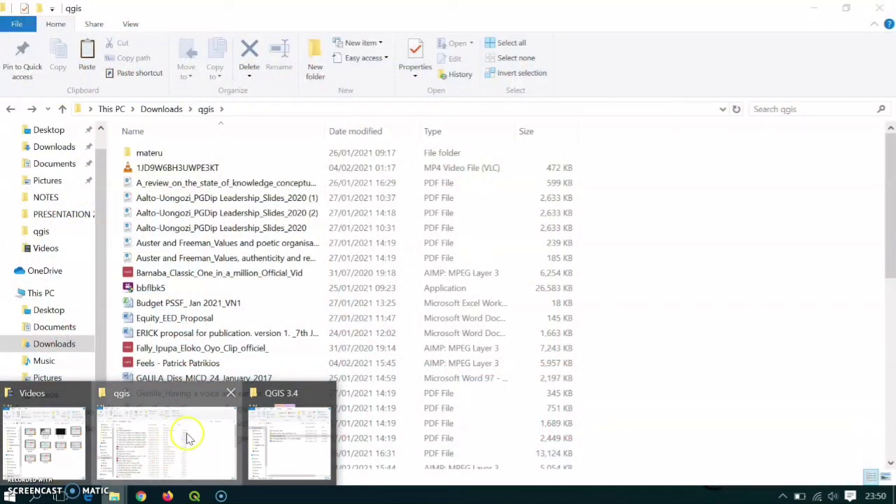
{"action": "left_click", "coordinate": [197, 434]}
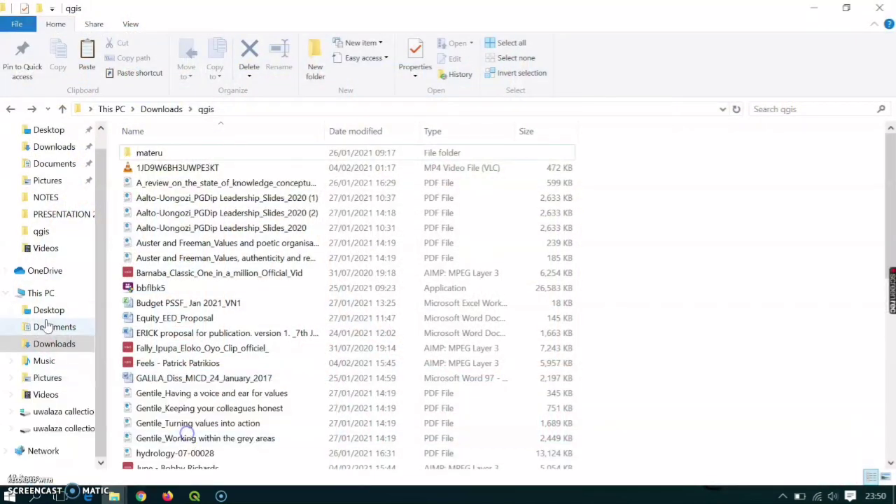
{"action": "left_click", "coordinate": [50, 343]}
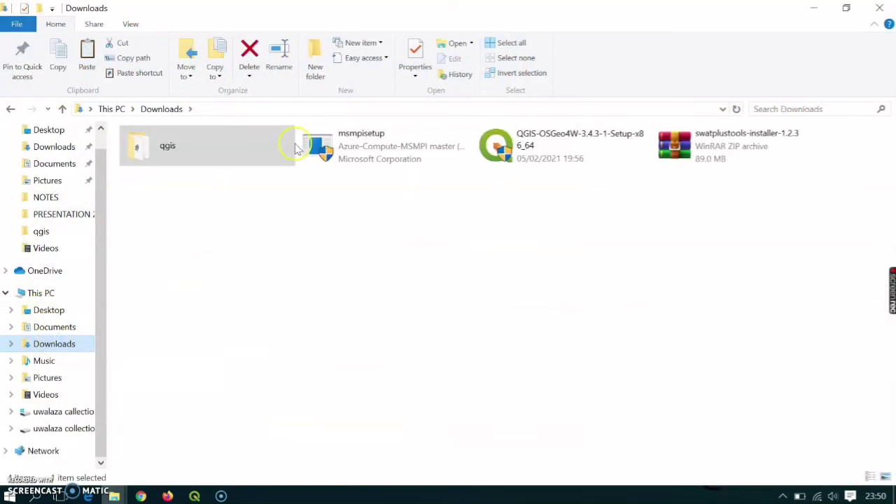
{"action": "double_click", "coordinate": [363, 153]}
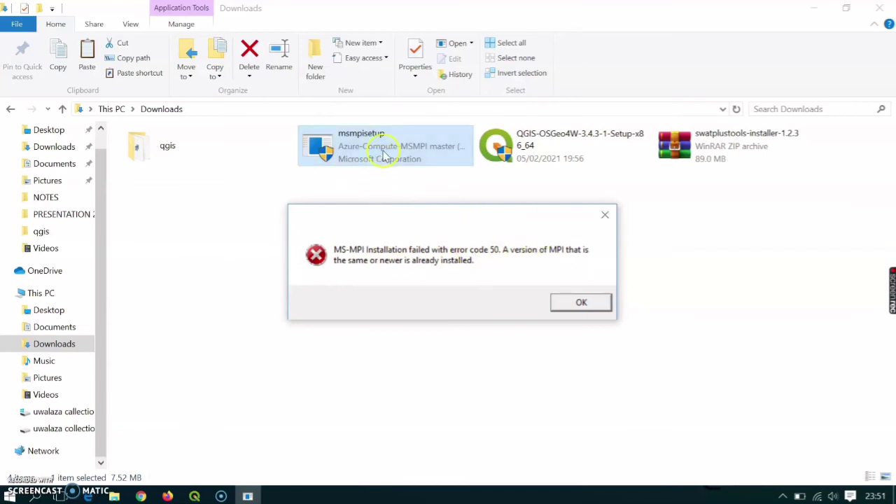
{"action": "left_click", "coordinate": [605, 218]}
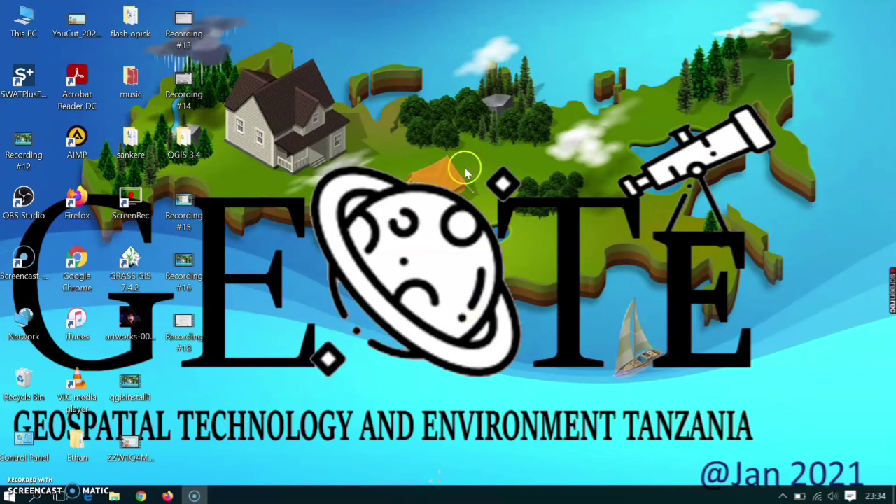
Open the QGIS 3.4 folder, search Windows for 'qgis' and launch QGIS Desktop 3.4.3.
{"action": "double_click", "coordinate": [184, 143]}
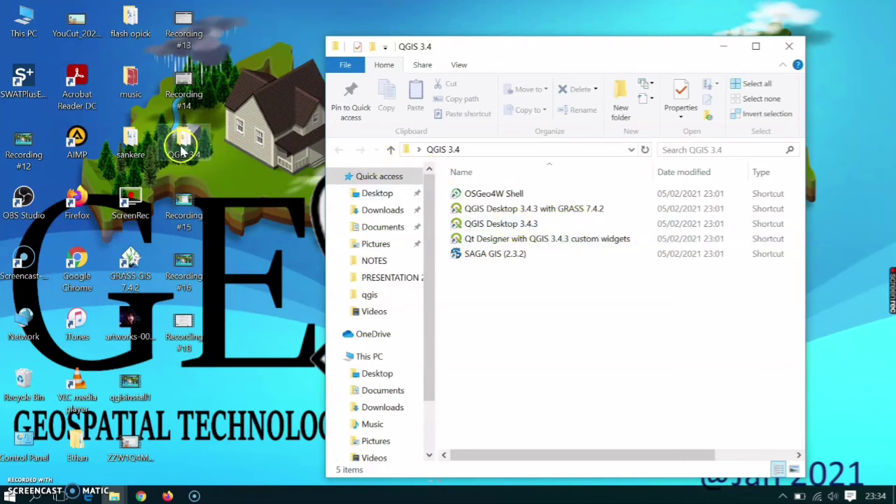
{"action": "left_click", "coordinate": [34, 496]}
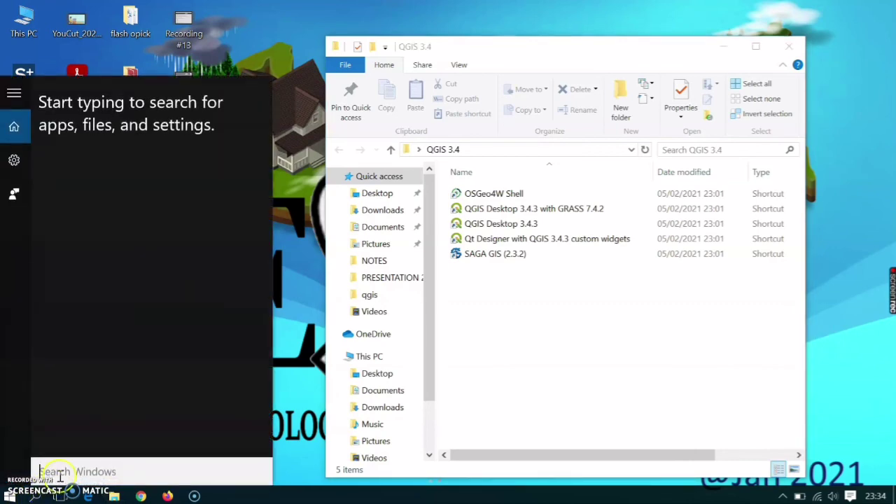
{"action": "type", "text": "qgi"}
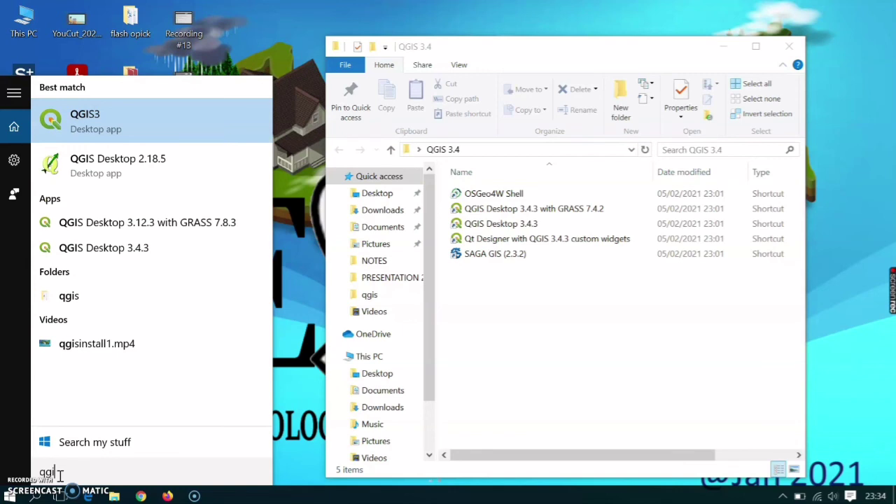
{"action": "type", "text": "s"}
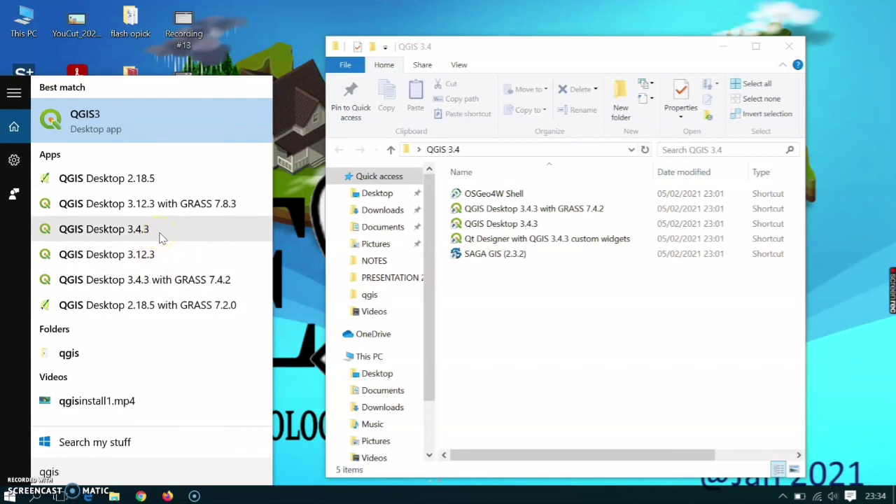
{"action": "double_click", "coordinate": [504, 225]}
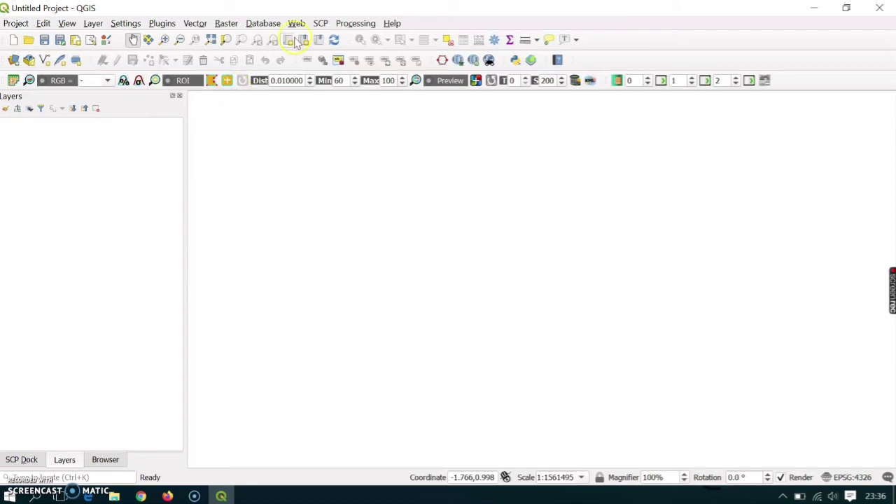
Search the plugin manager for 'swa' and enable the QSWATPlus3_64 plugin.
{"action": "left_click", "coordinate": [162, 24]}
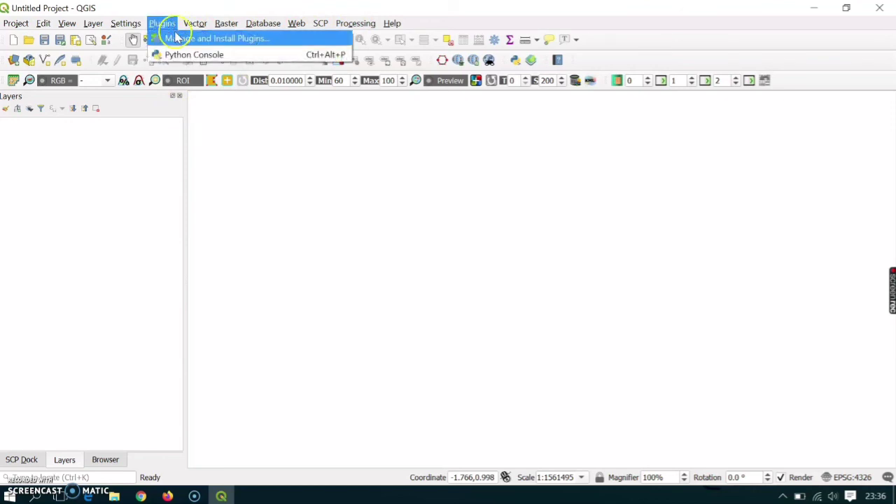
{"action": "left_click", "coordinate": [186, 40]}
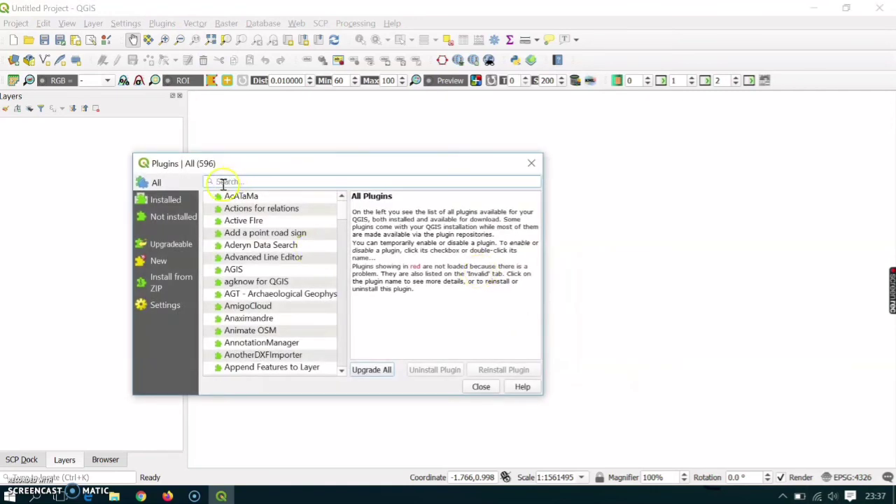
{"action": "type", "text": "swa"}
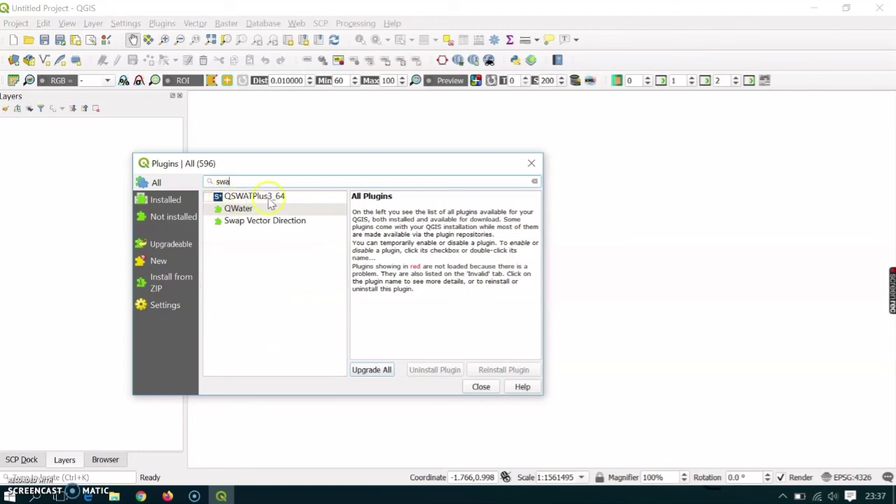
{"action": "left_click", "coordinate": [206, 197]}
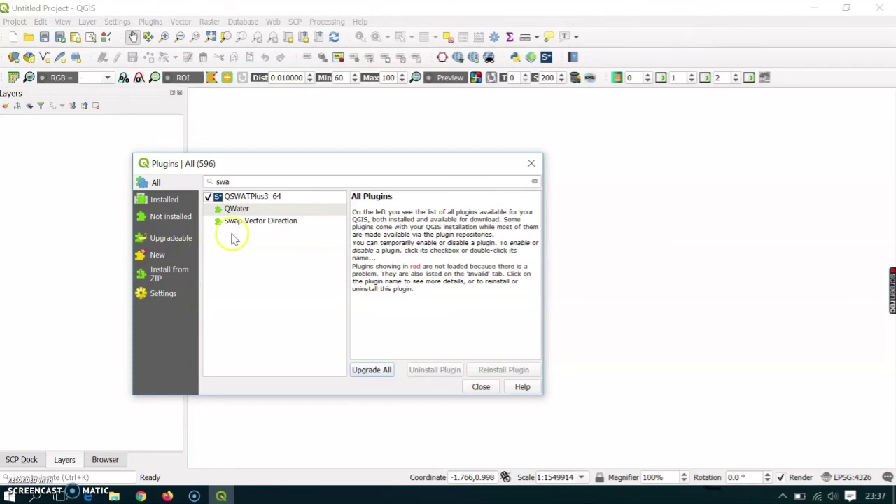
{"action": "left_click", "coordinate": [481, 387]}
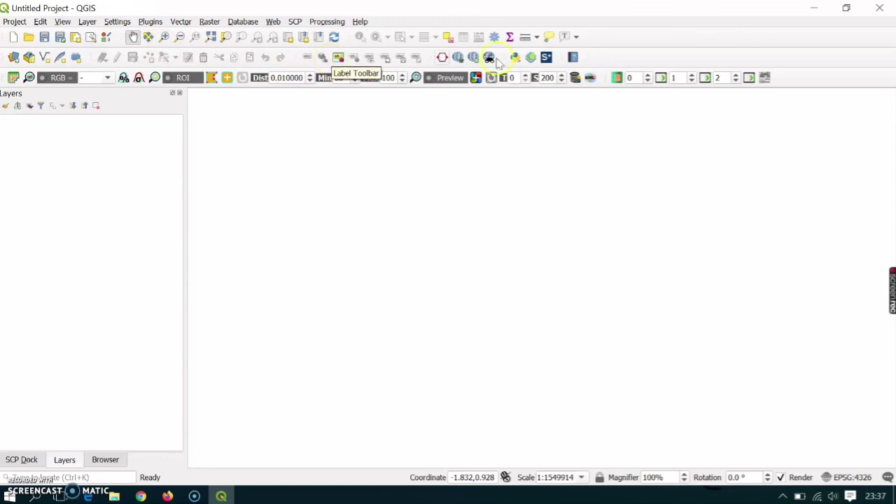
Start QSWAT+ 1.2.2 and save its parameters with MPI using C:\Program Files\Microsoft MPI\Bin.
{"action": "left_click", "coordinate": [546, 59]}
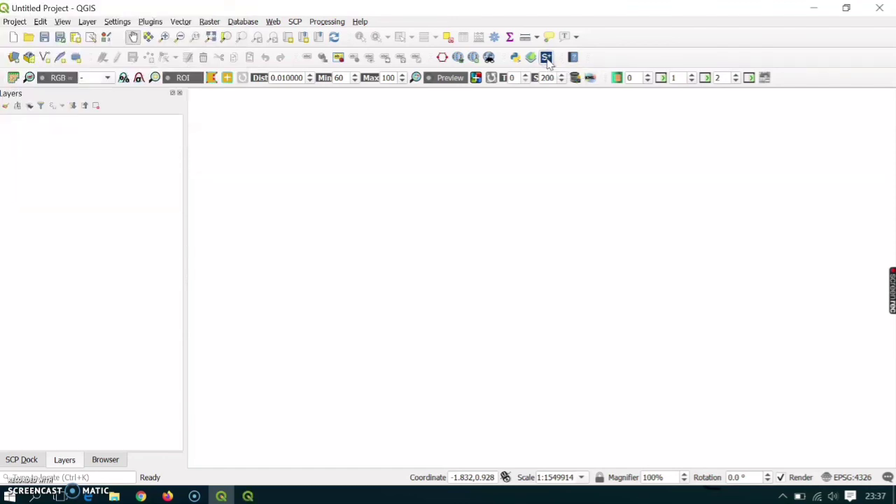
{"action": "left_click", "coordinate": [248, 496]}
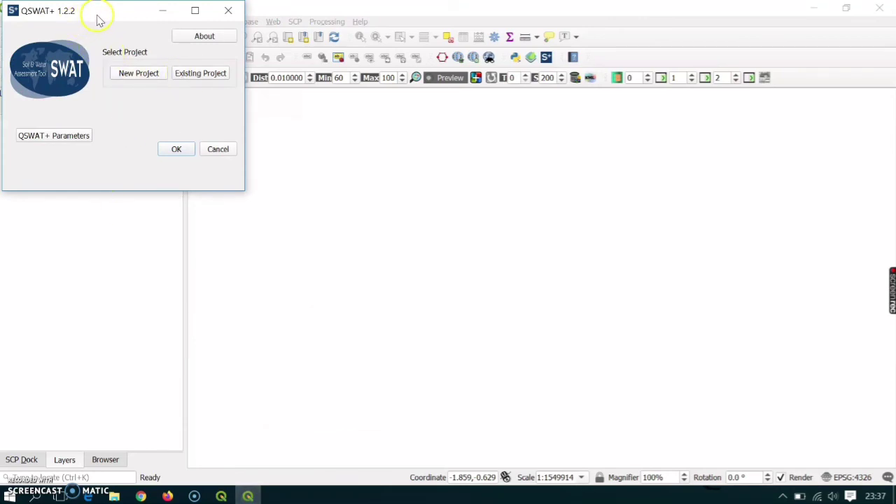
{"action": "left_click_drag", "start_coordinate": [101, 14], "coordinate": [127, 50]}
{"action": "left_click", "coordinate": [59, 171]}
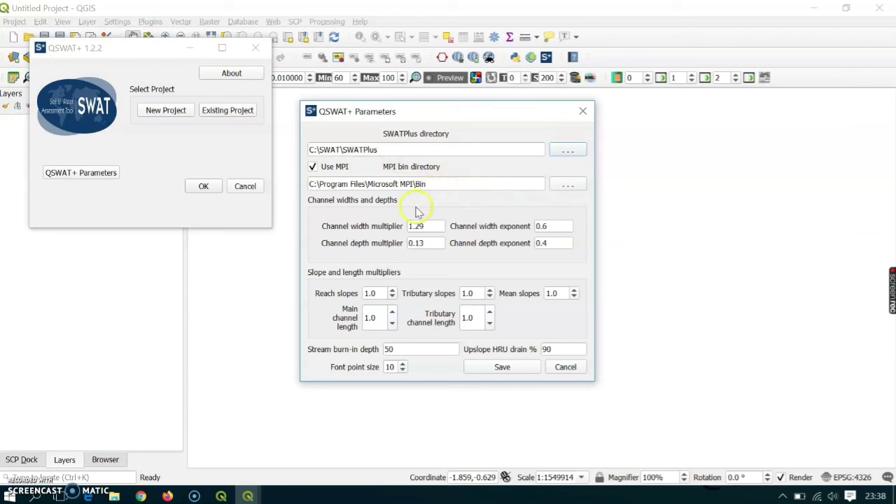
{"action": "left_click", "coordinate": [488, 367]}
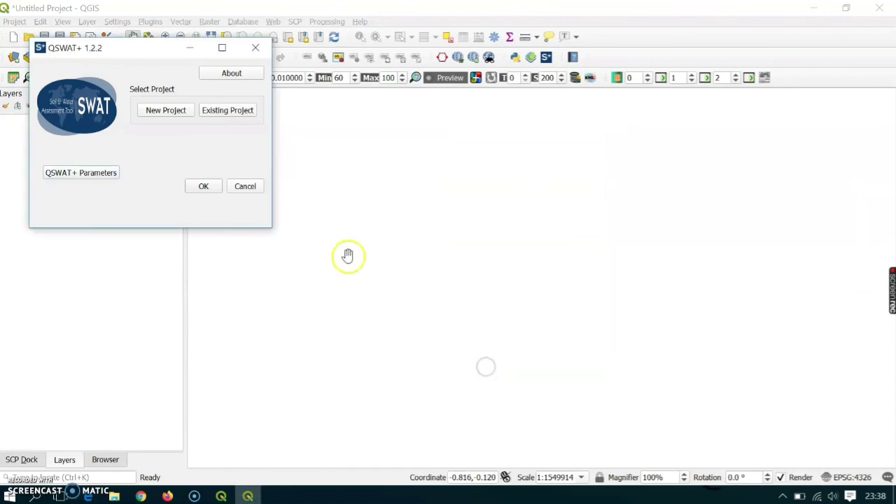